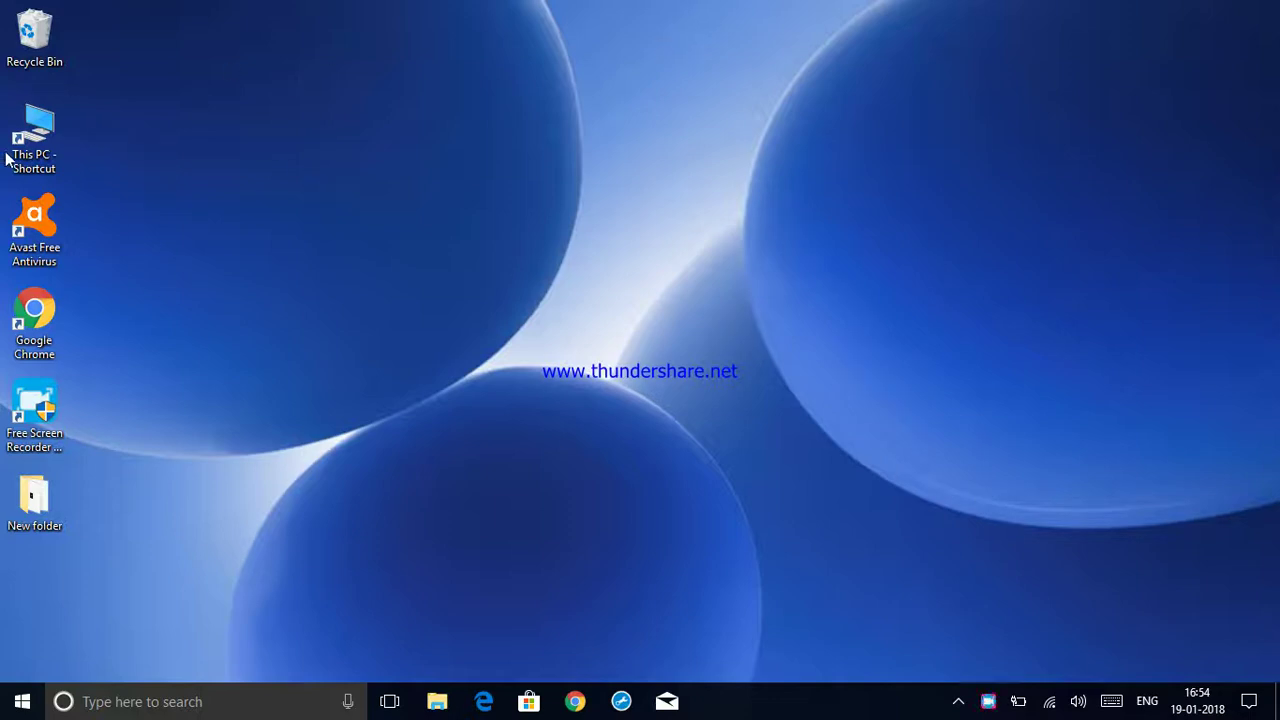
Step: Open the computer's management console from This PC and display the Disk Management view under Storage
double_click(36, 155)
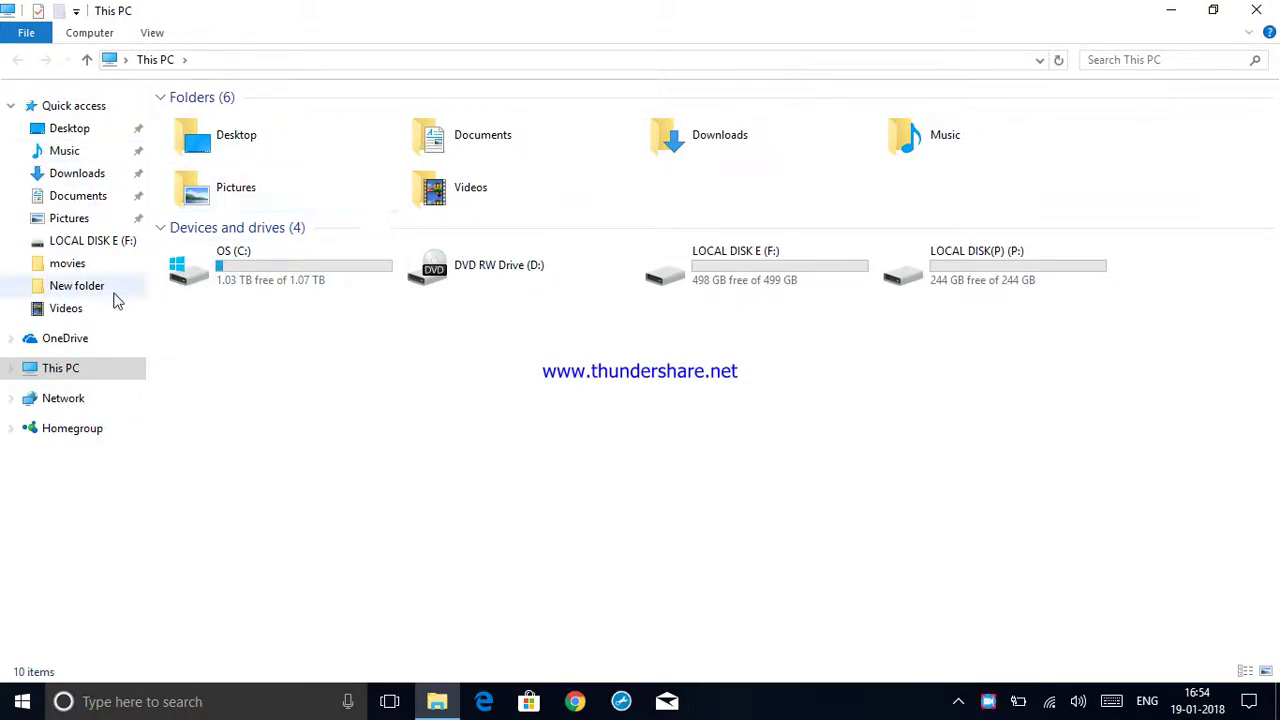
right_click(75, 371)
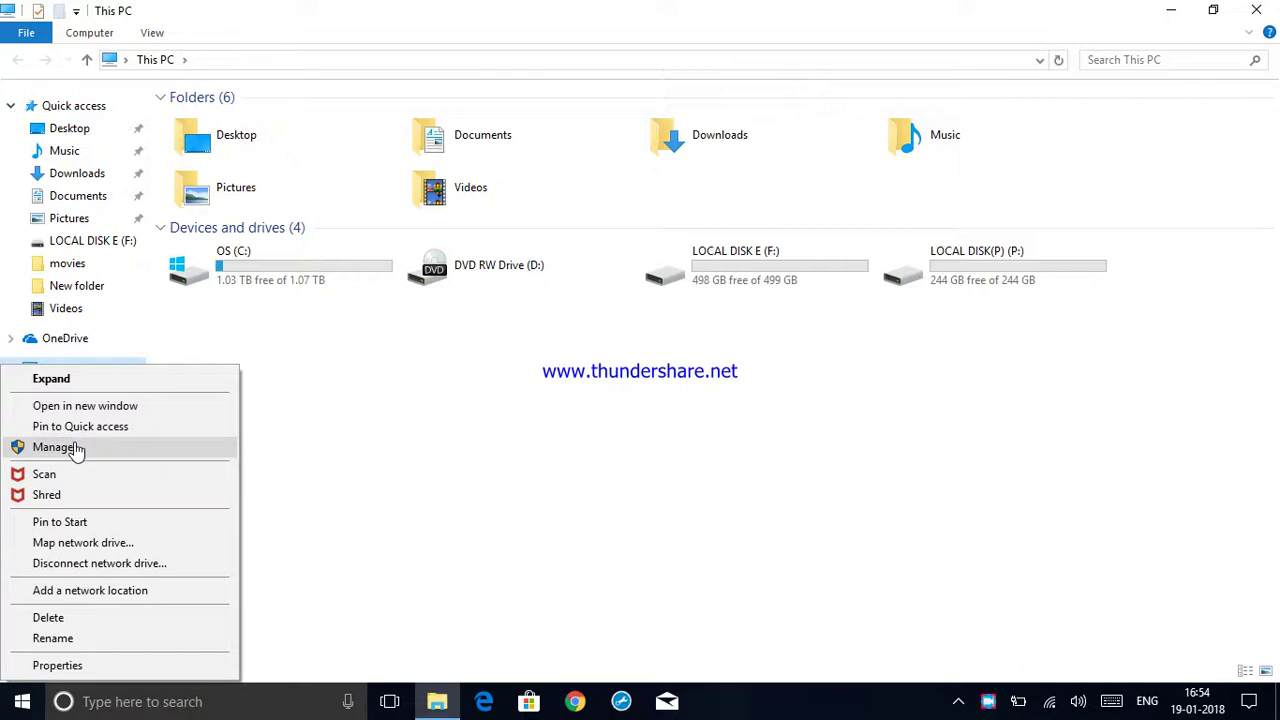
left_click(52, 449)
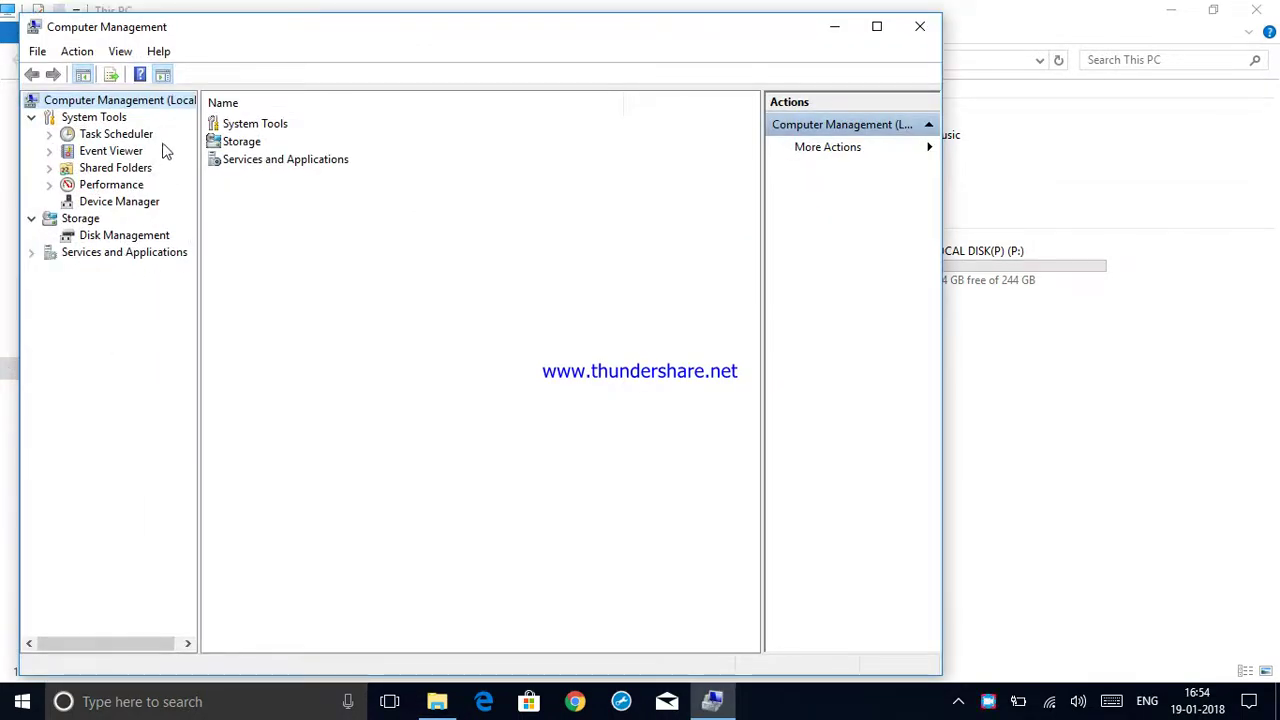
left_click(80, 219)
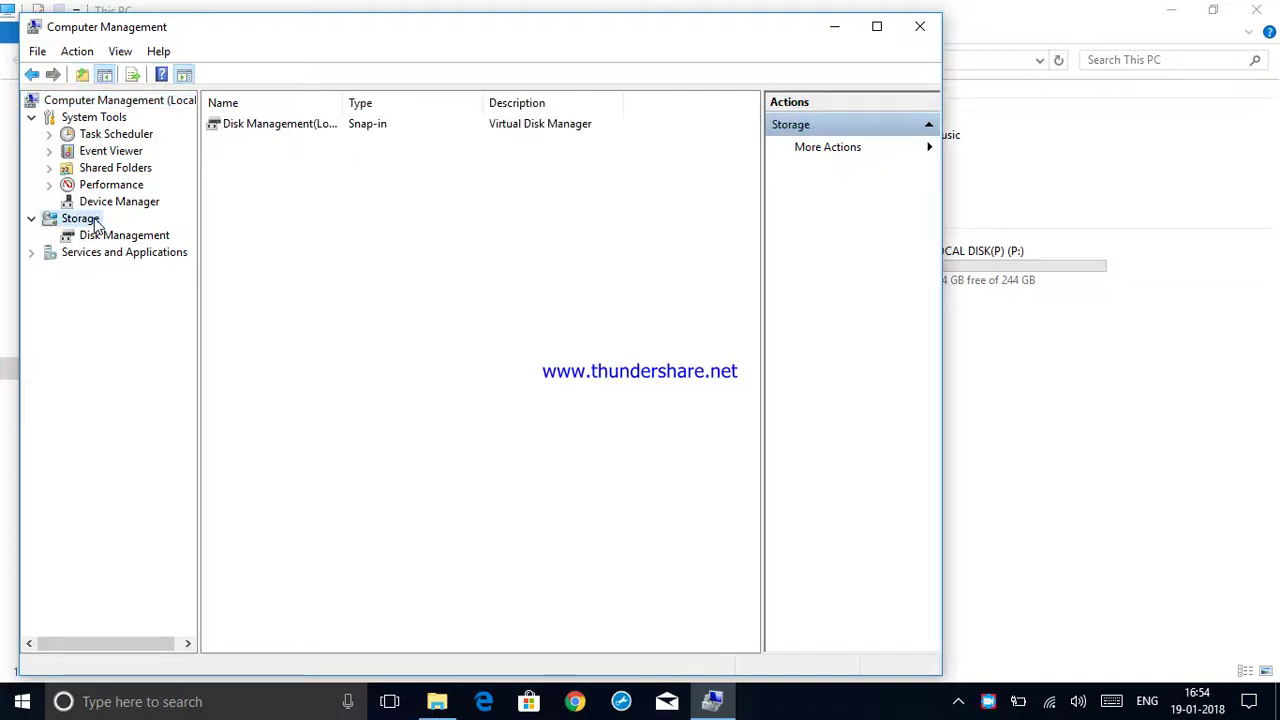
left_click(302, 135)
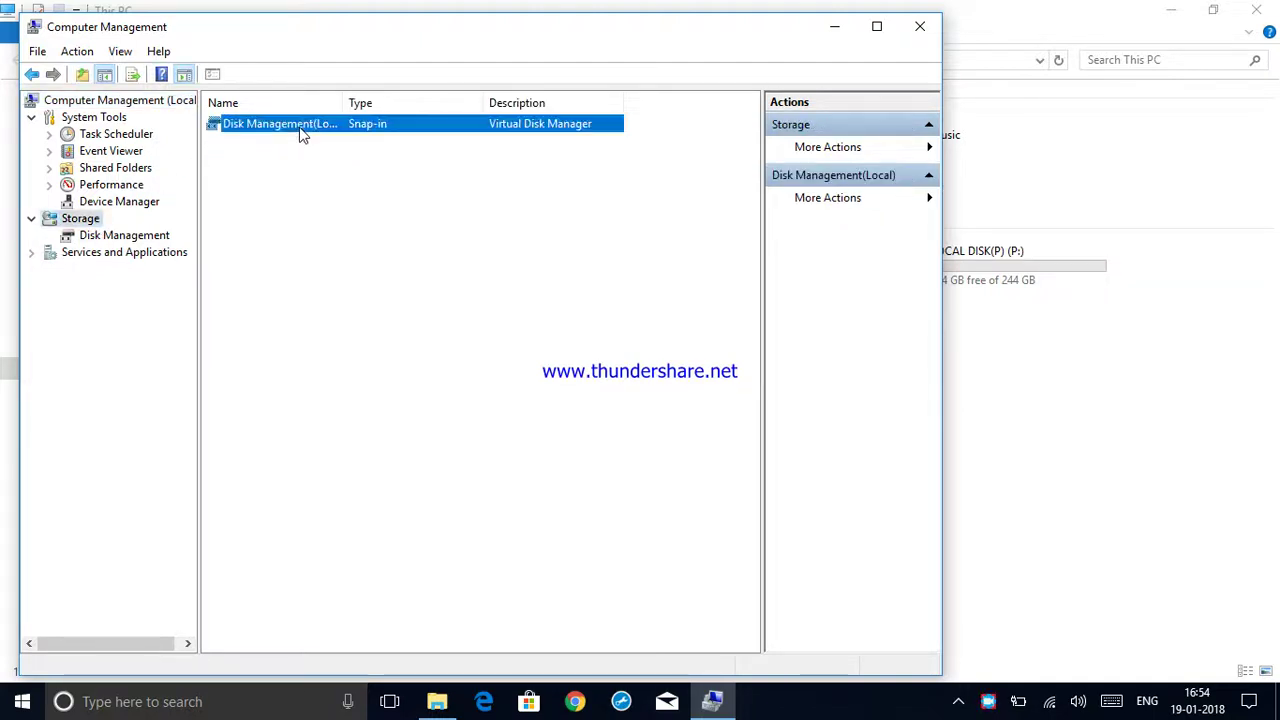
double_click(492, 124)
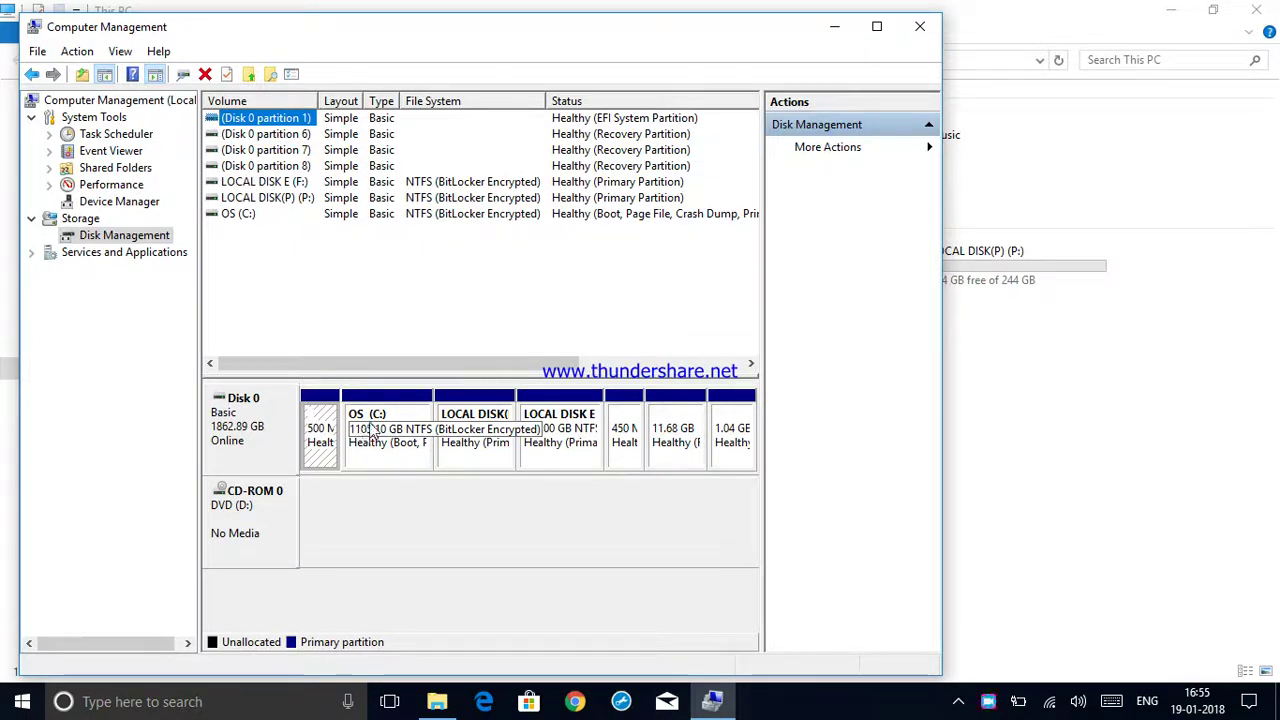
Step: Start the Shrink Volume command on the OS (C:) partition and clear the amount of space to shrink
right_click(417, 461)
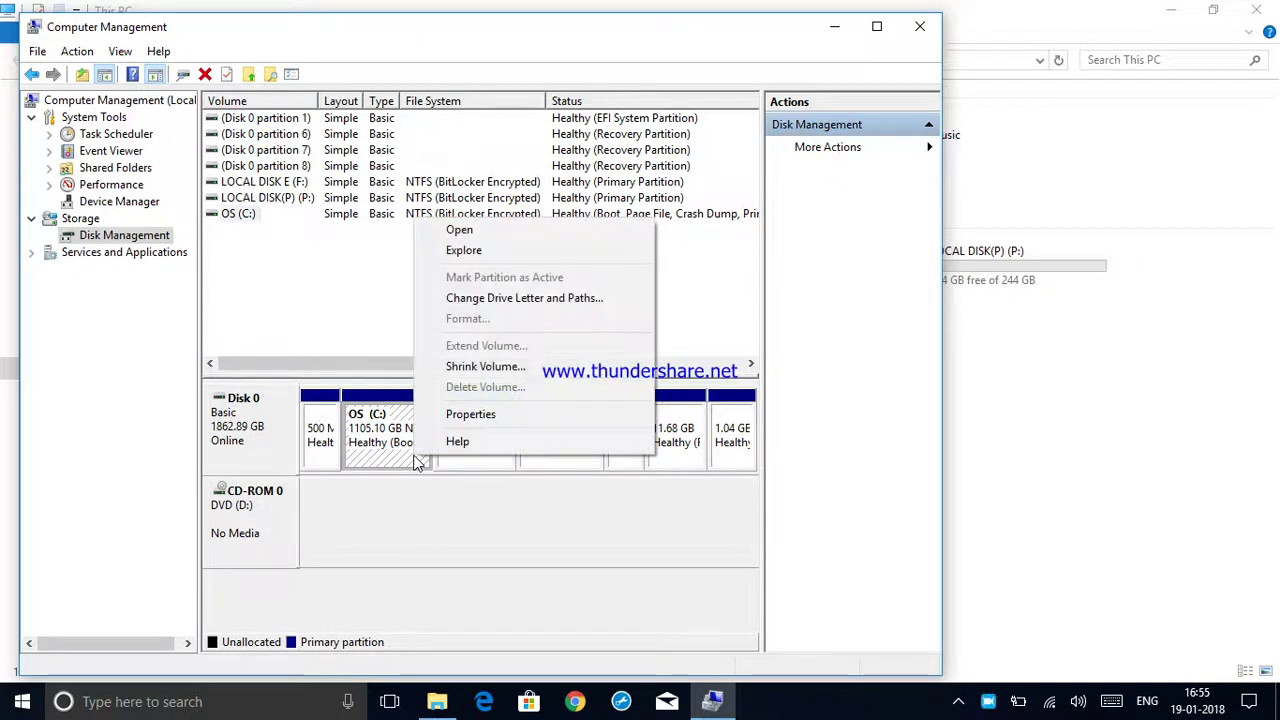
left_click(492, 368)
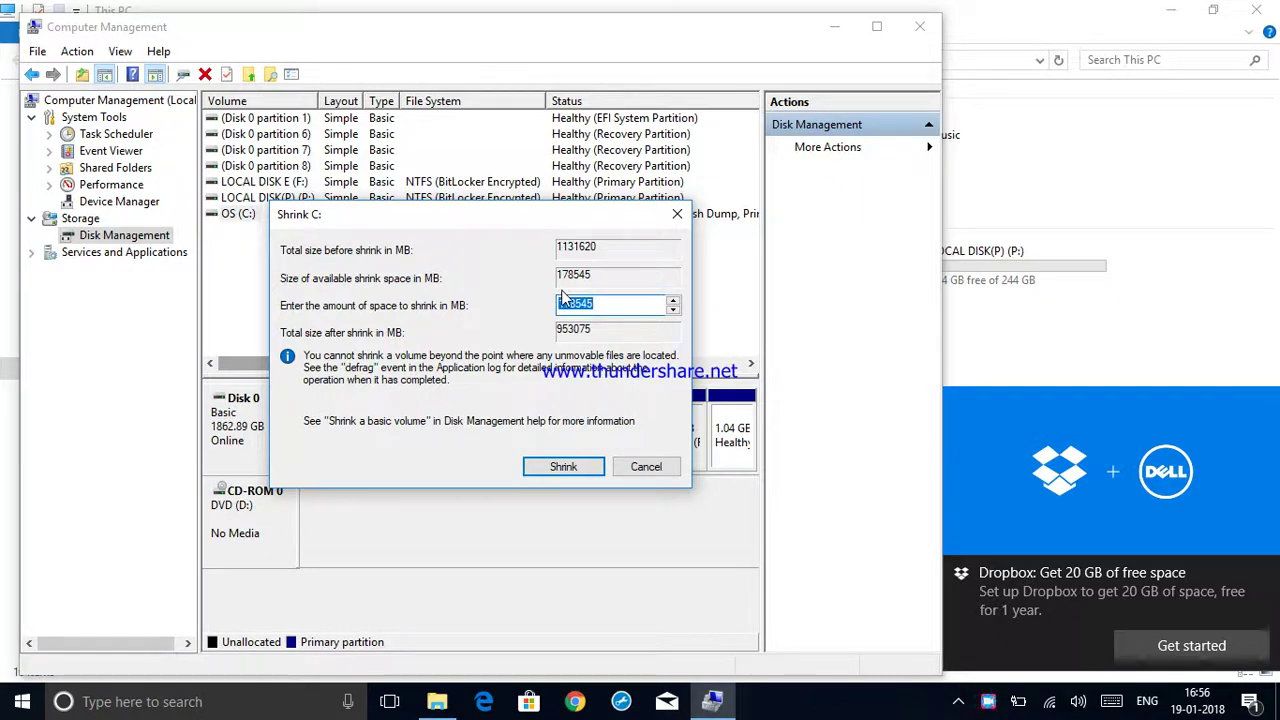
left_click(1263, 572)
left_click(662, 300)
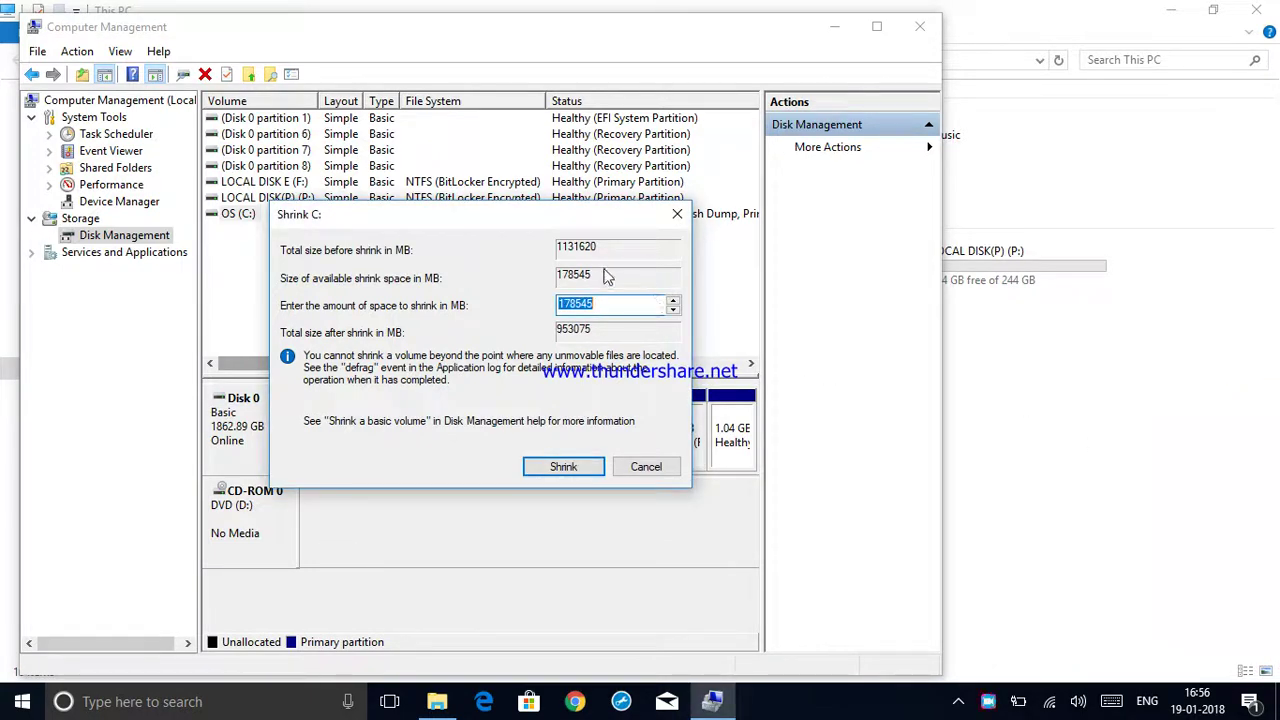
key("BackSpace")
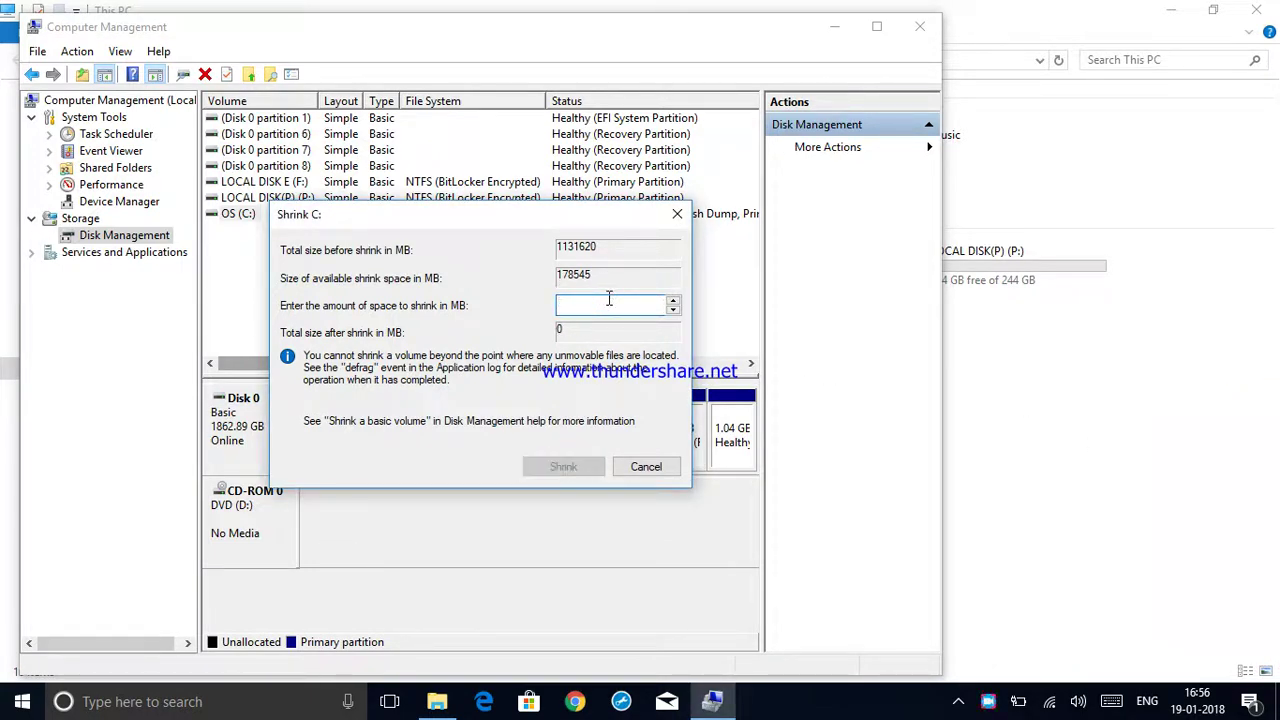
Step: Switch to Calculator and multiply 10 by 1024 to convert 10 GB into megabytes
left_click(22, 701)
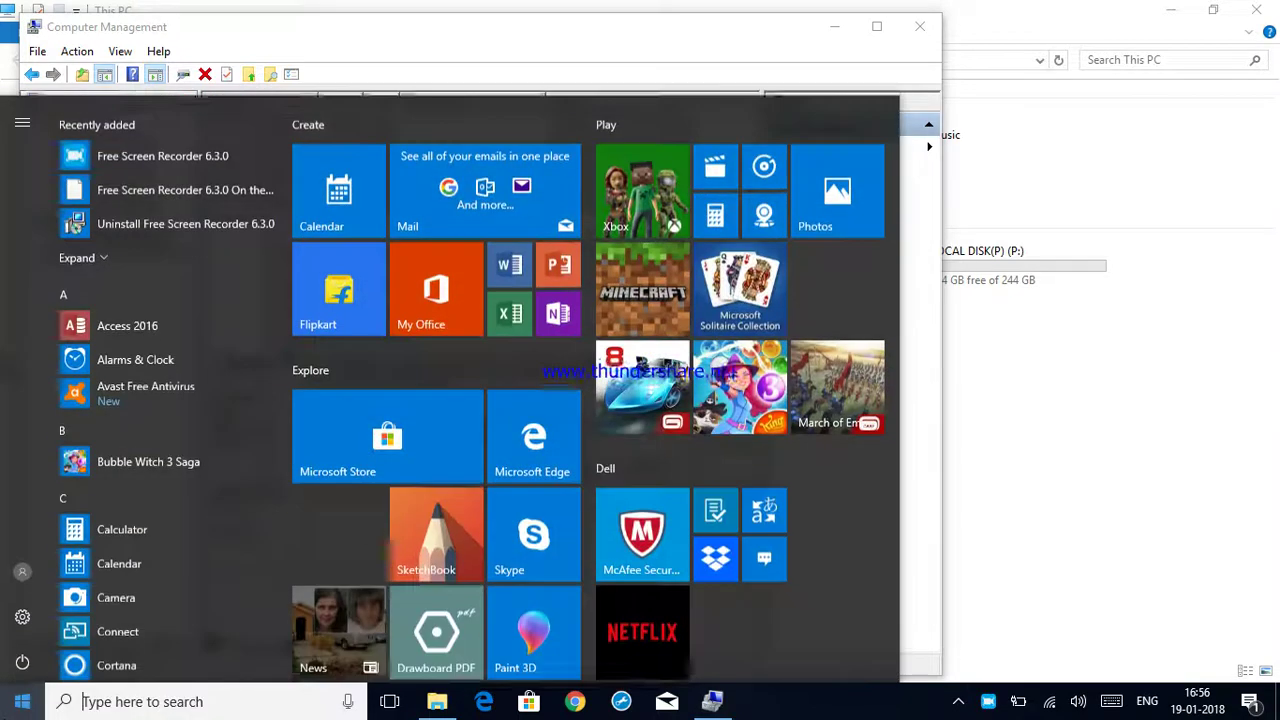
left_click(122, 523)
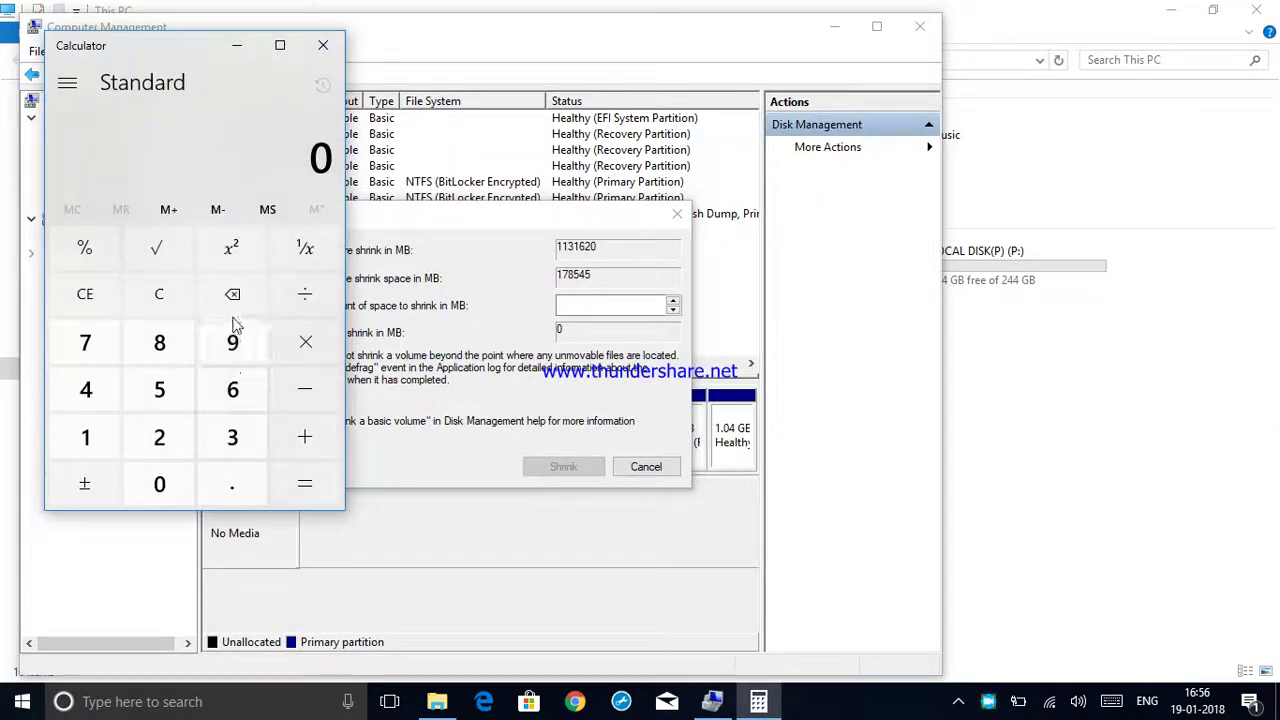
left_click(80, 437)
left_click(155, 484)
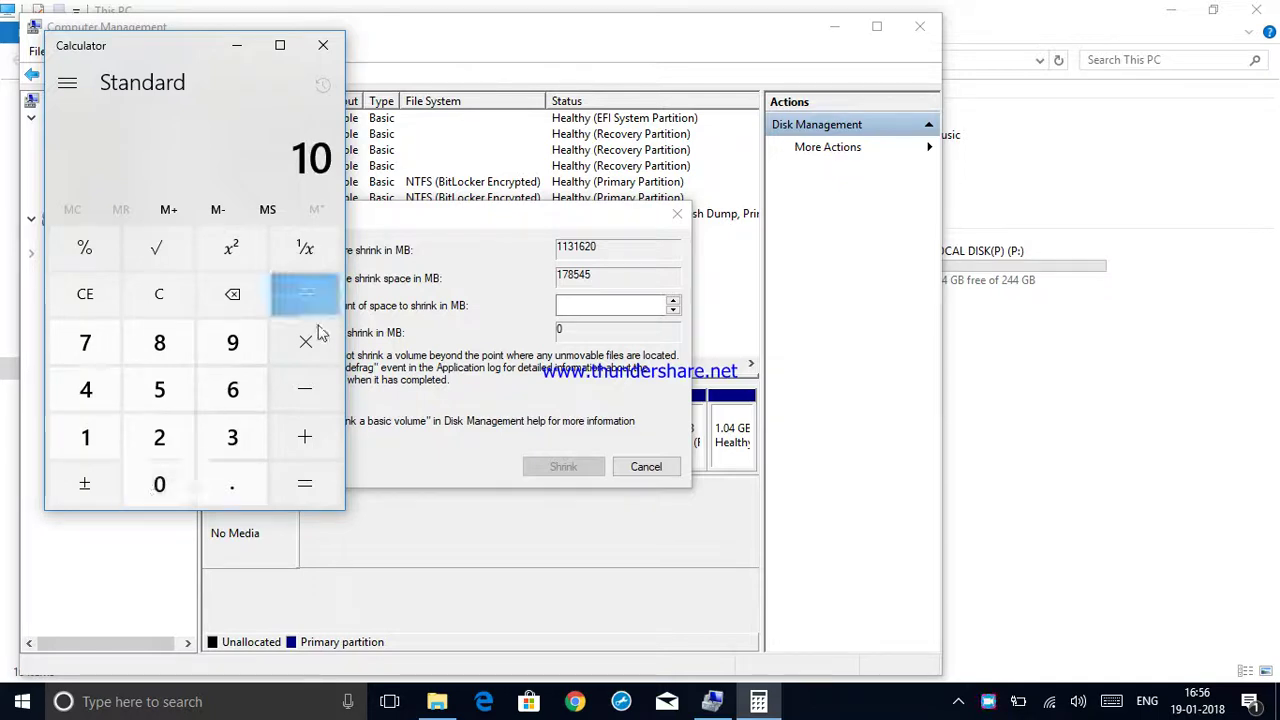
left_click(305, 342)
left_click(86, 437)
left_click(158, 482)
left_click(158, 436)
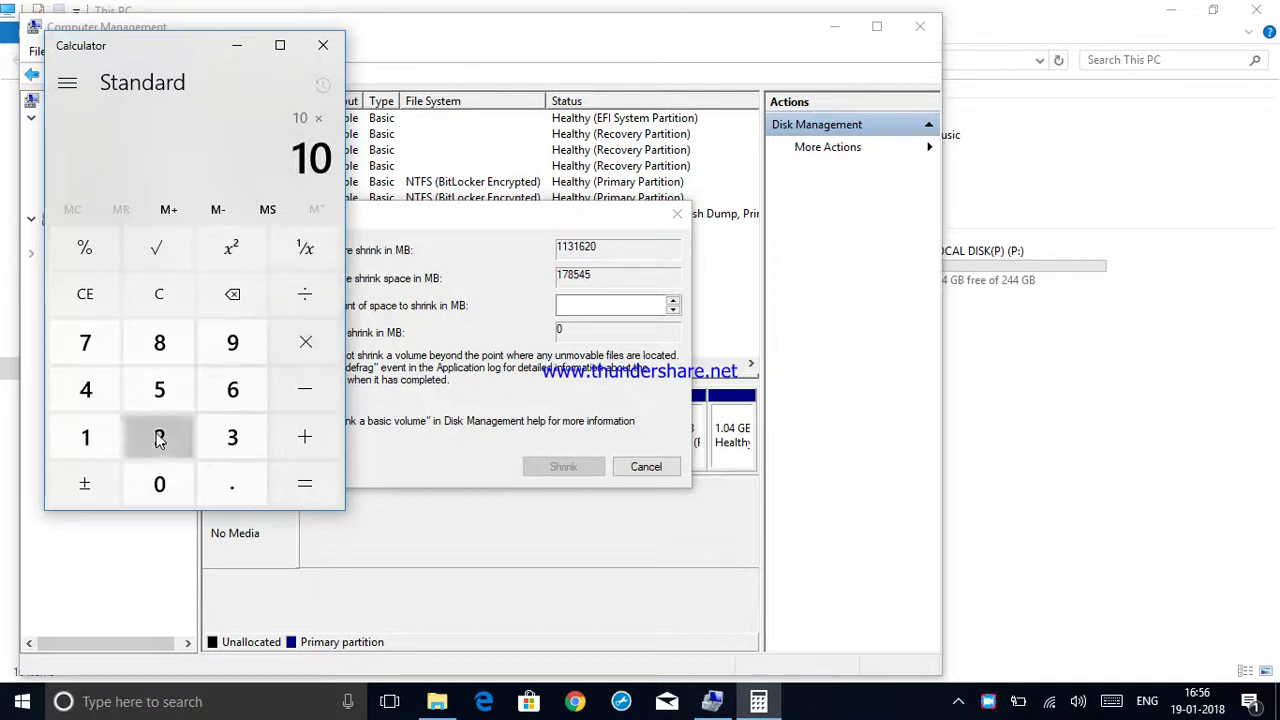
left_click(88, 395)
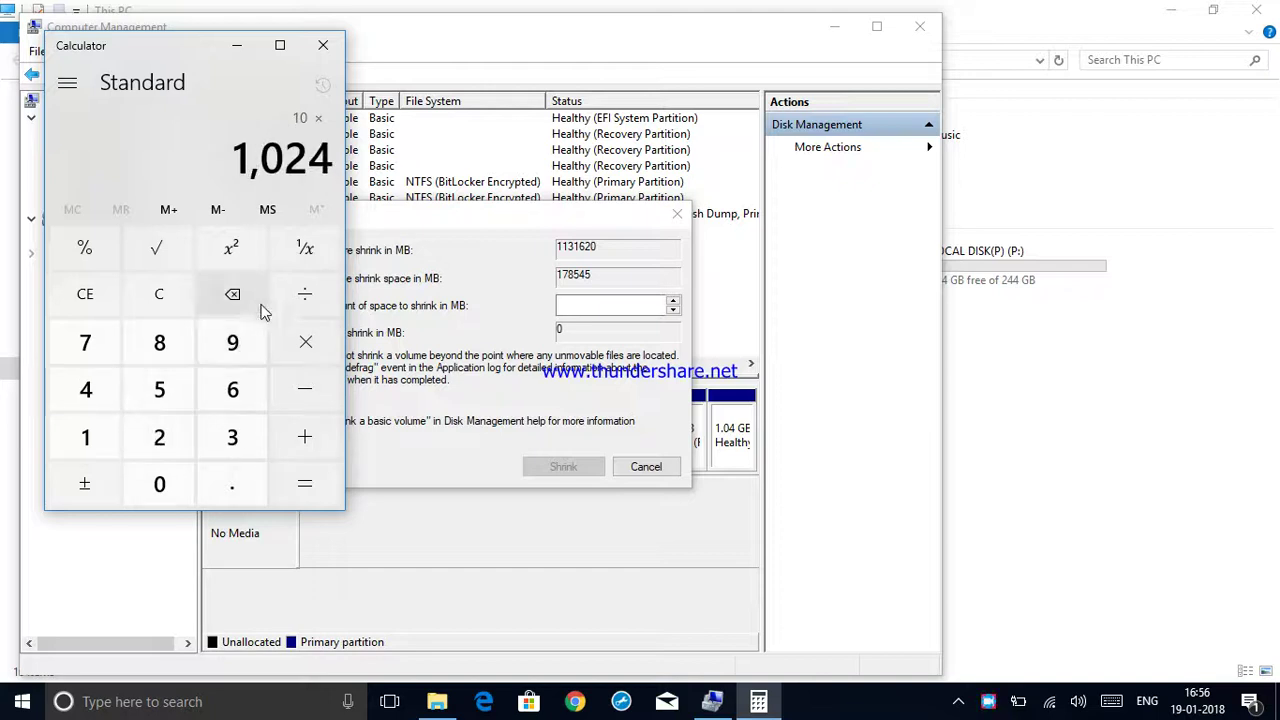
left_click(304, 487)
left_click(304, 487)
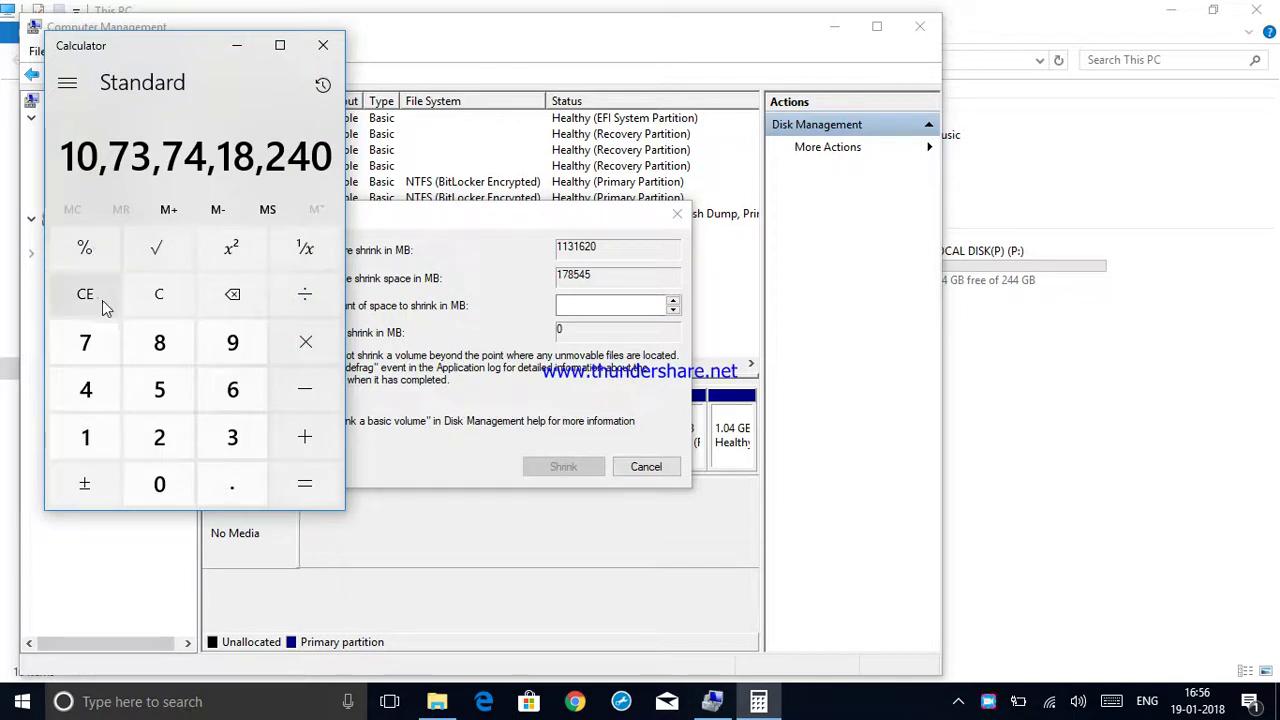
Step: Clear the calculation and enter the multiplication of 10 by 1024 again
left_click(152, 294)
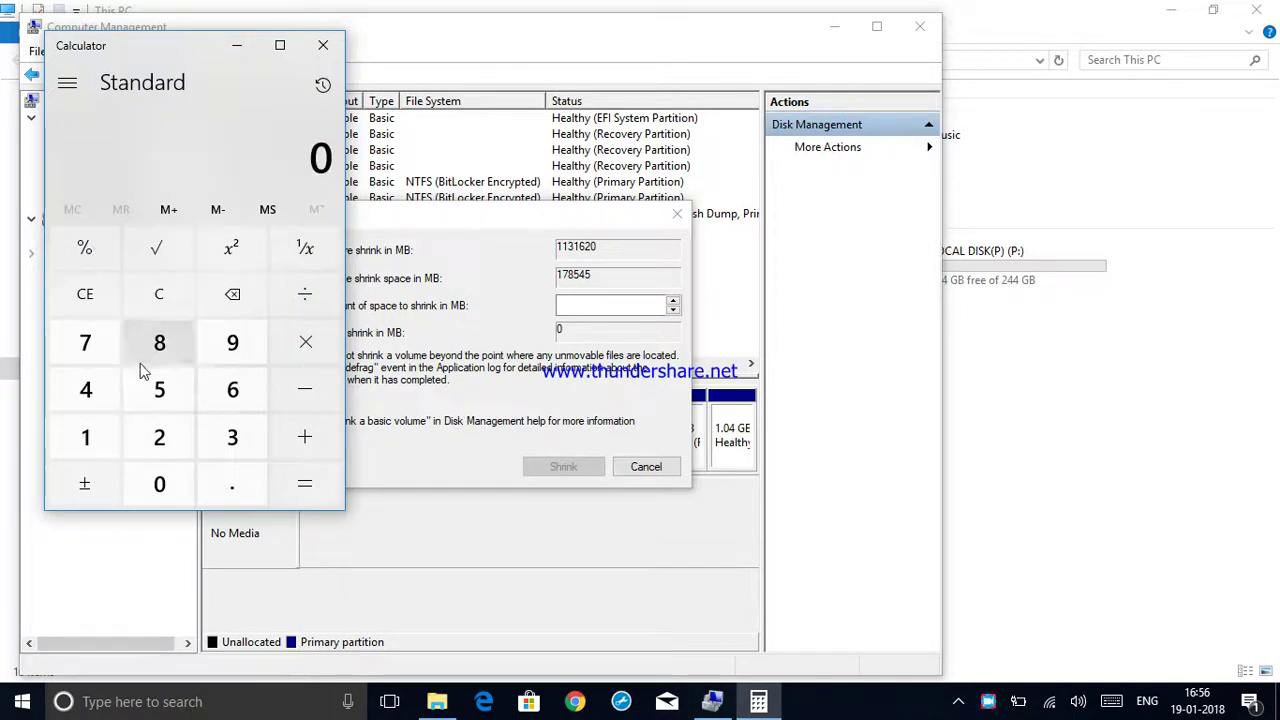
left_click(88, 437)
left_click(155, 483)
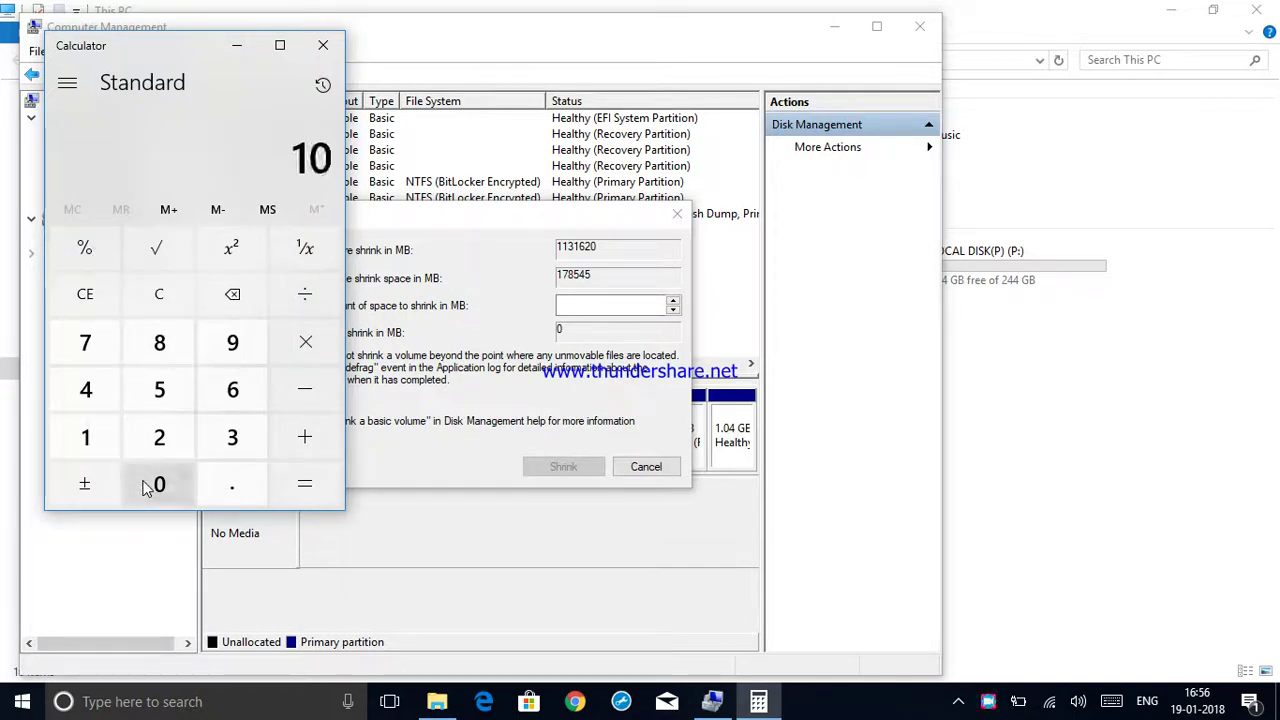
left_click(308, 358)
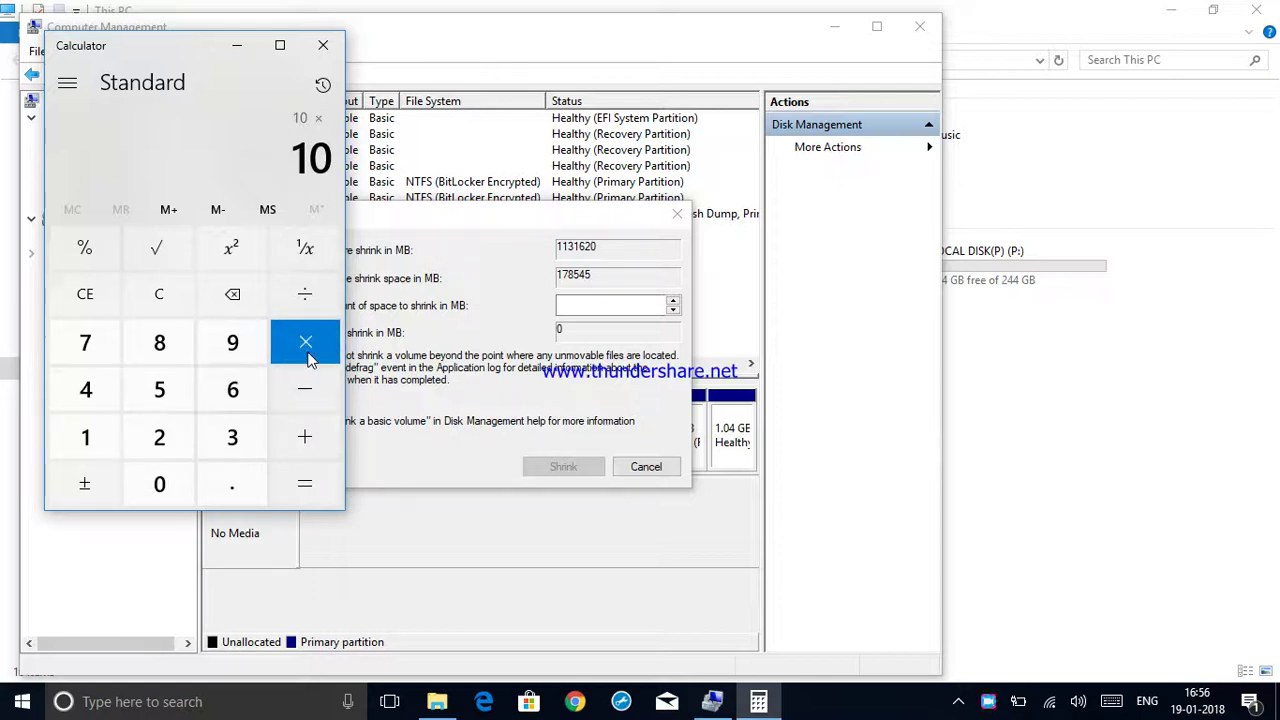
type("10,")
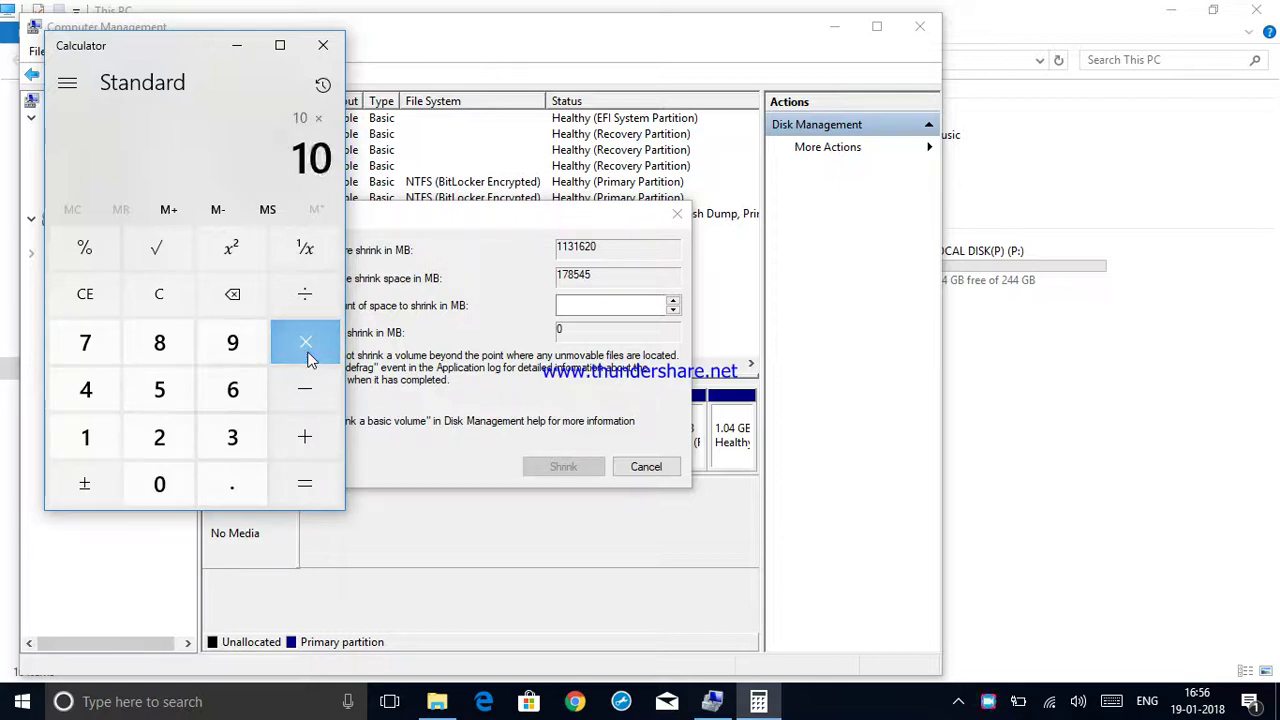
type("24")
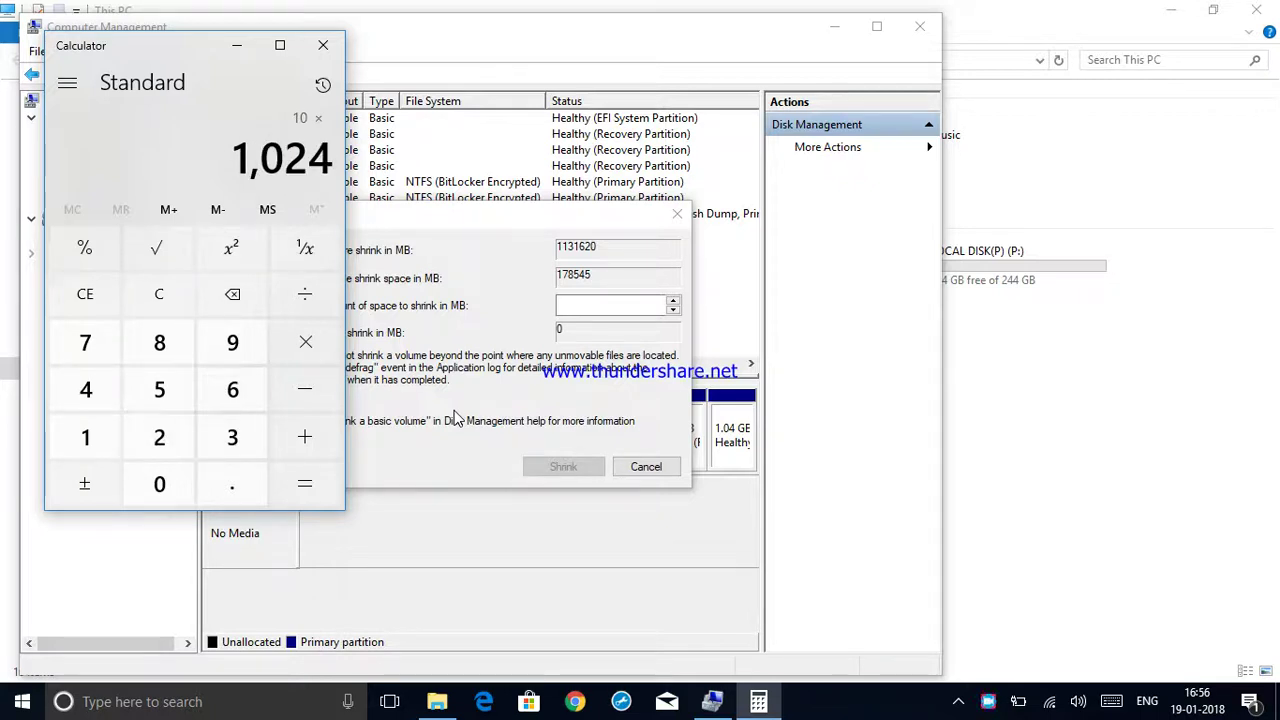
type("0")
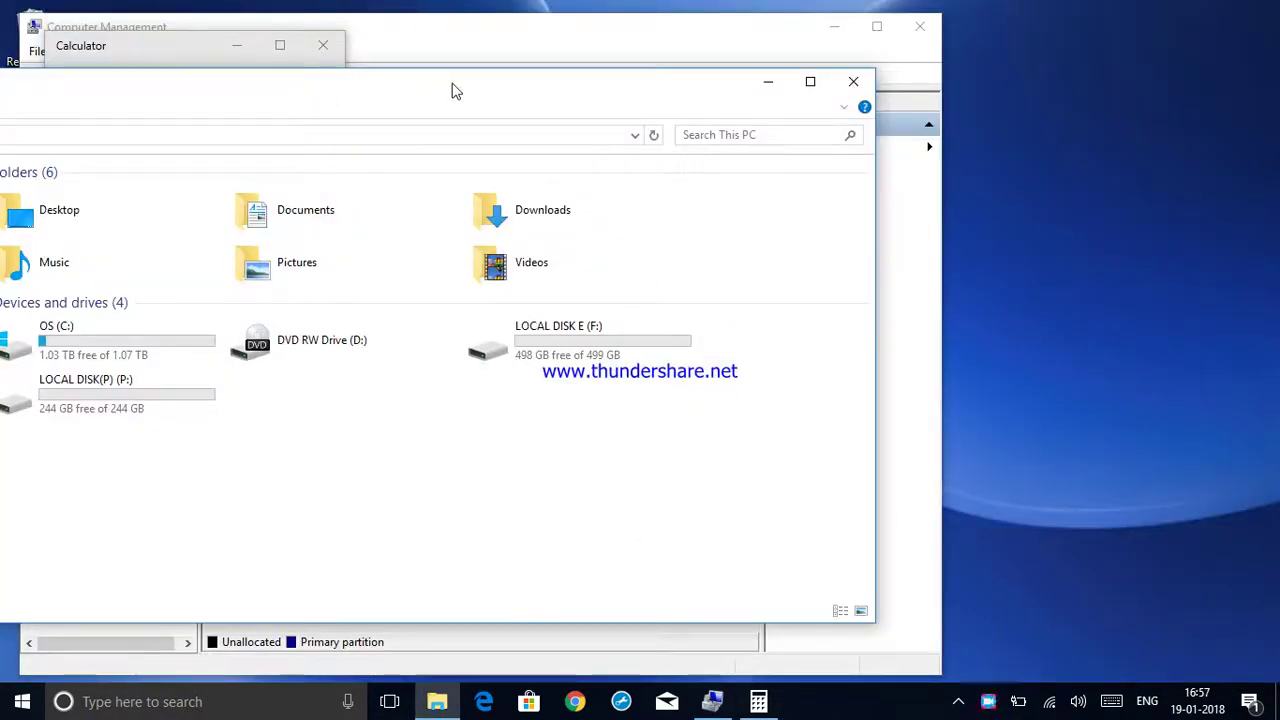
Step: Switch back to Computer Management and shrink the OS (C:) volume by 10240 MB
left_click_drag(451, 88, 576, 1)
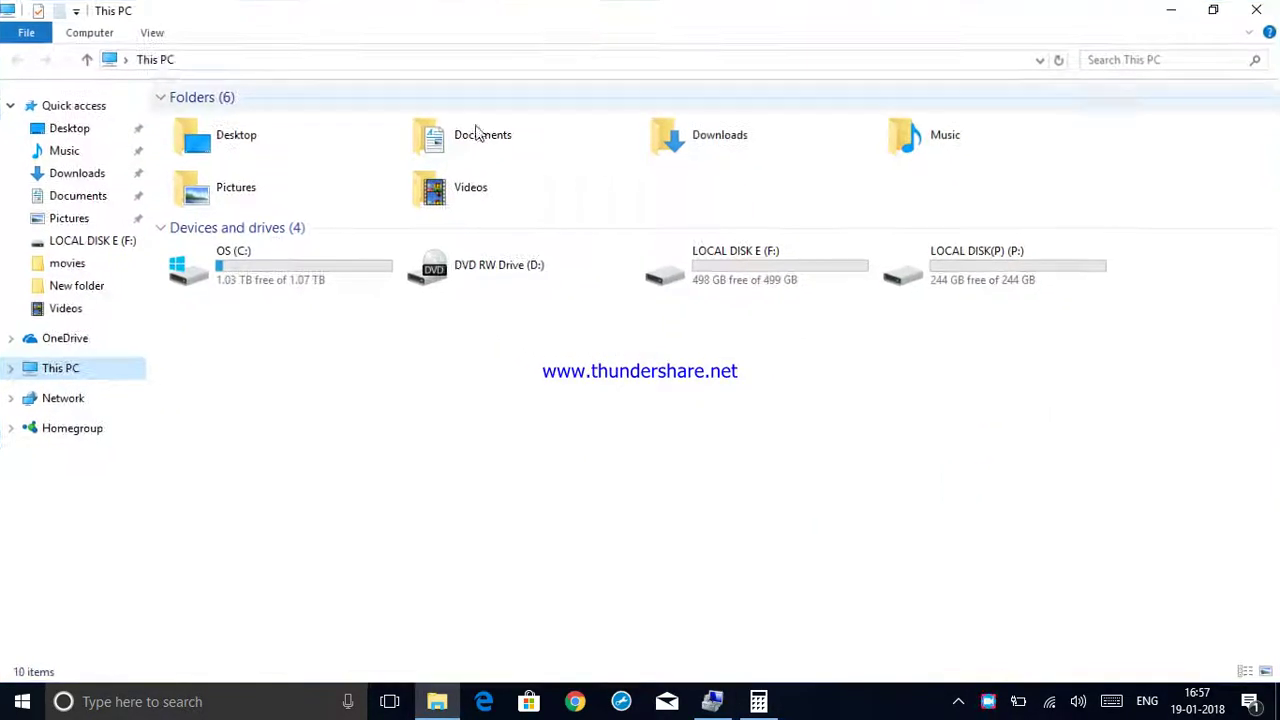
left_click(713, 701)
type("10")
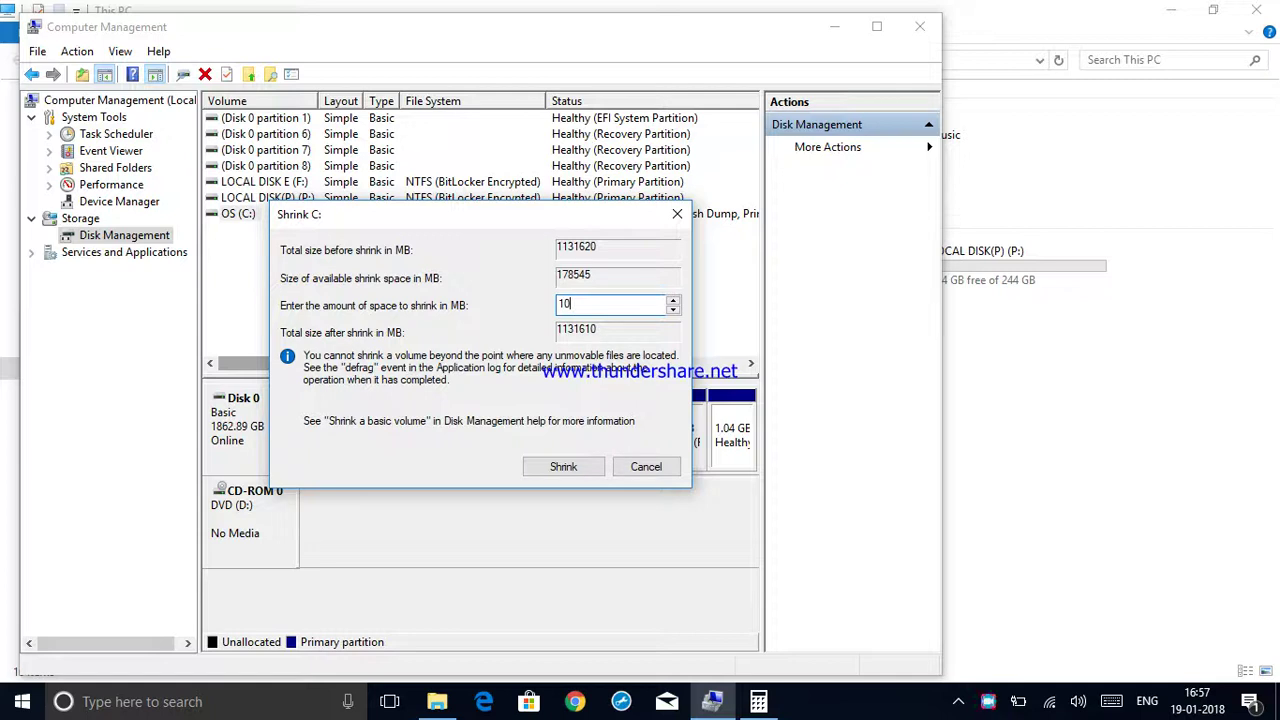
type("240")
left_click(563, 470)
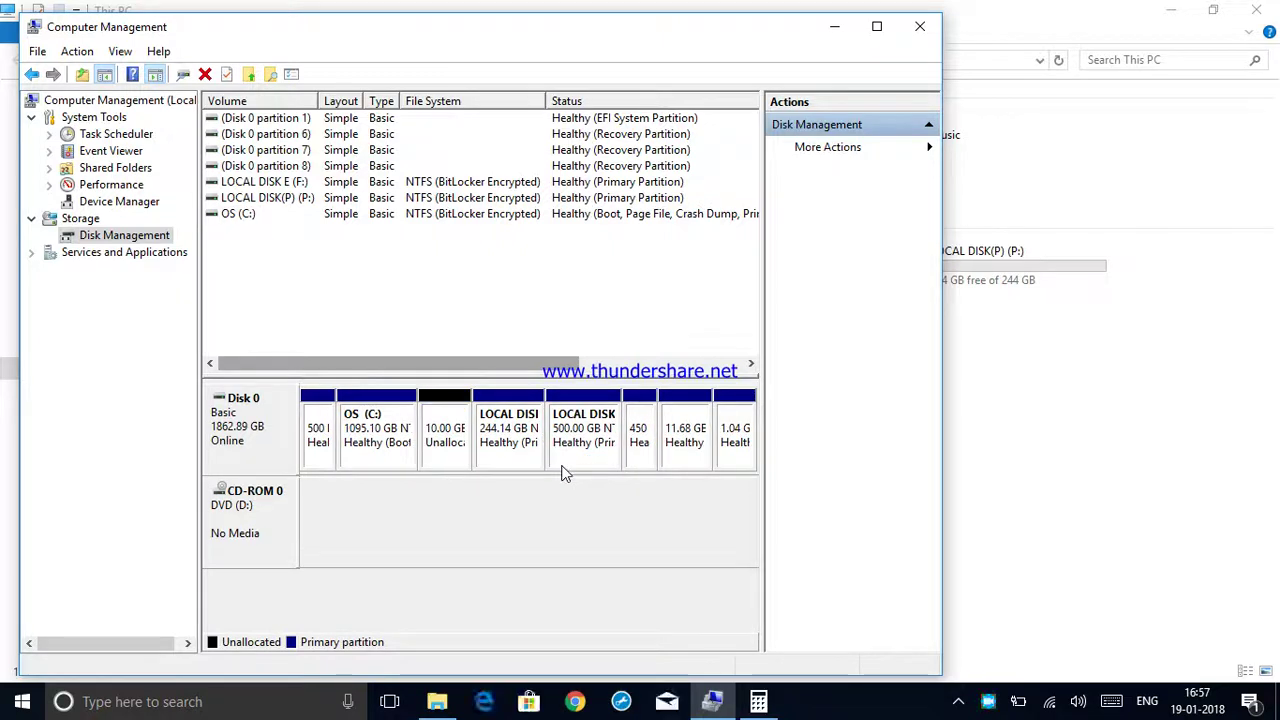
Step: Start a new simple volume on the 10 GB unallocated space and accept the volume size of 10239 MB
left_click(448, 432)
left_click(445, 440)
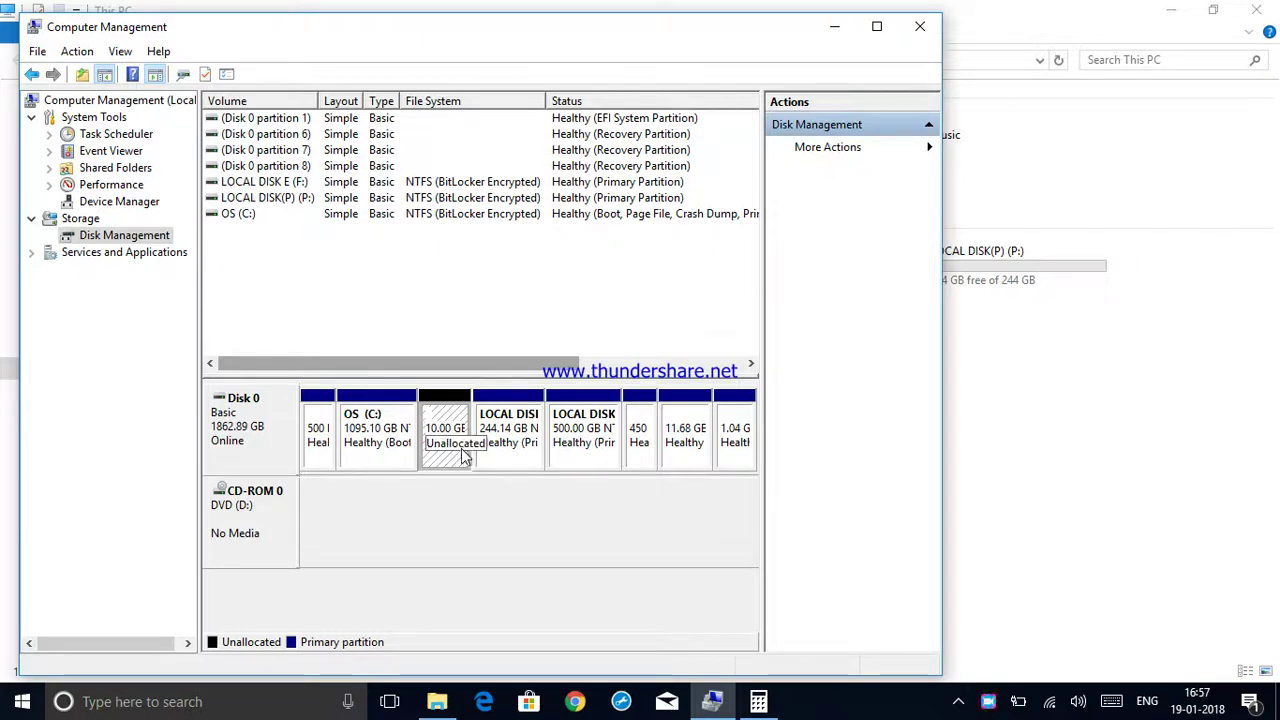
right_click(452, 413)
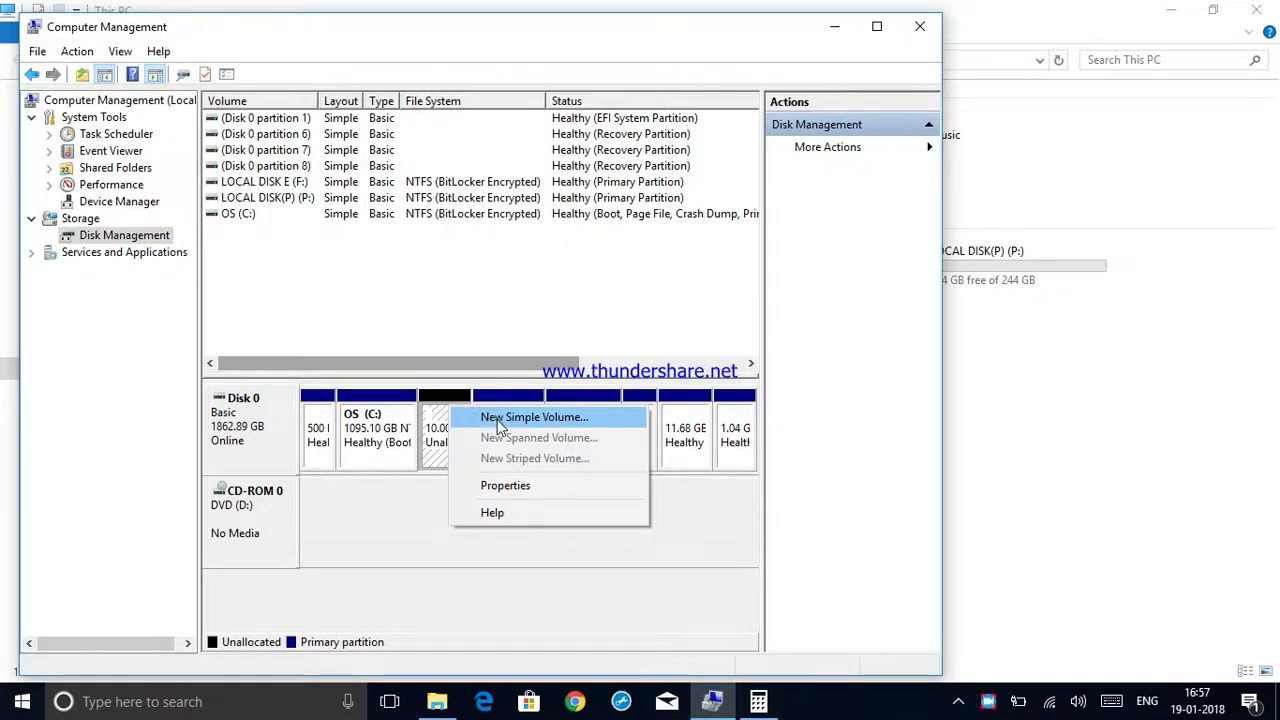
left_click(497, 419)
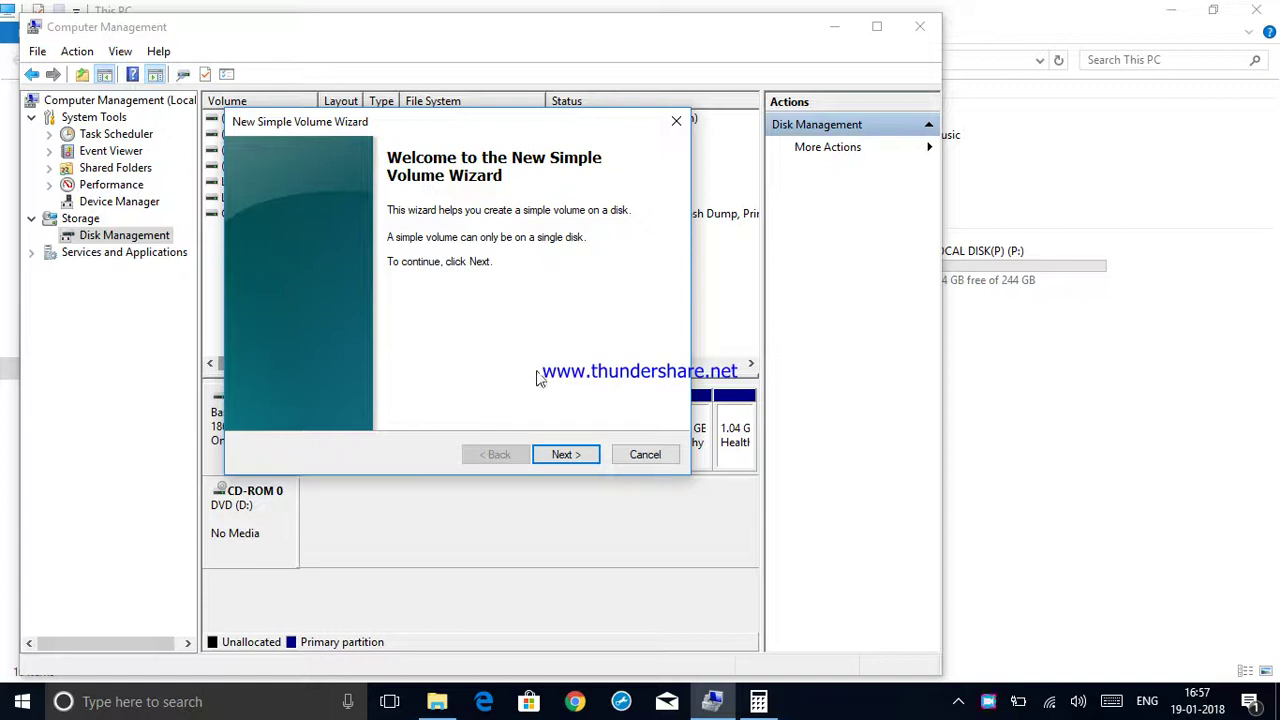
left_click(594, 452)
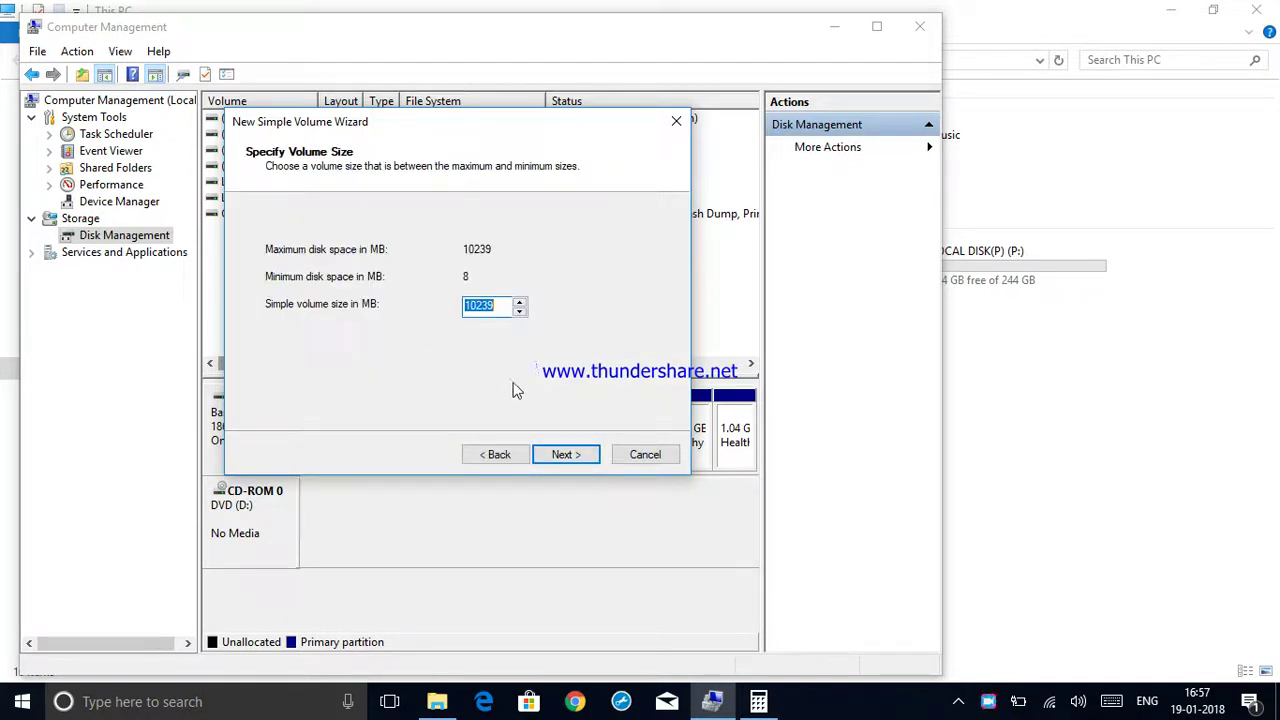
left_click(562, 460)
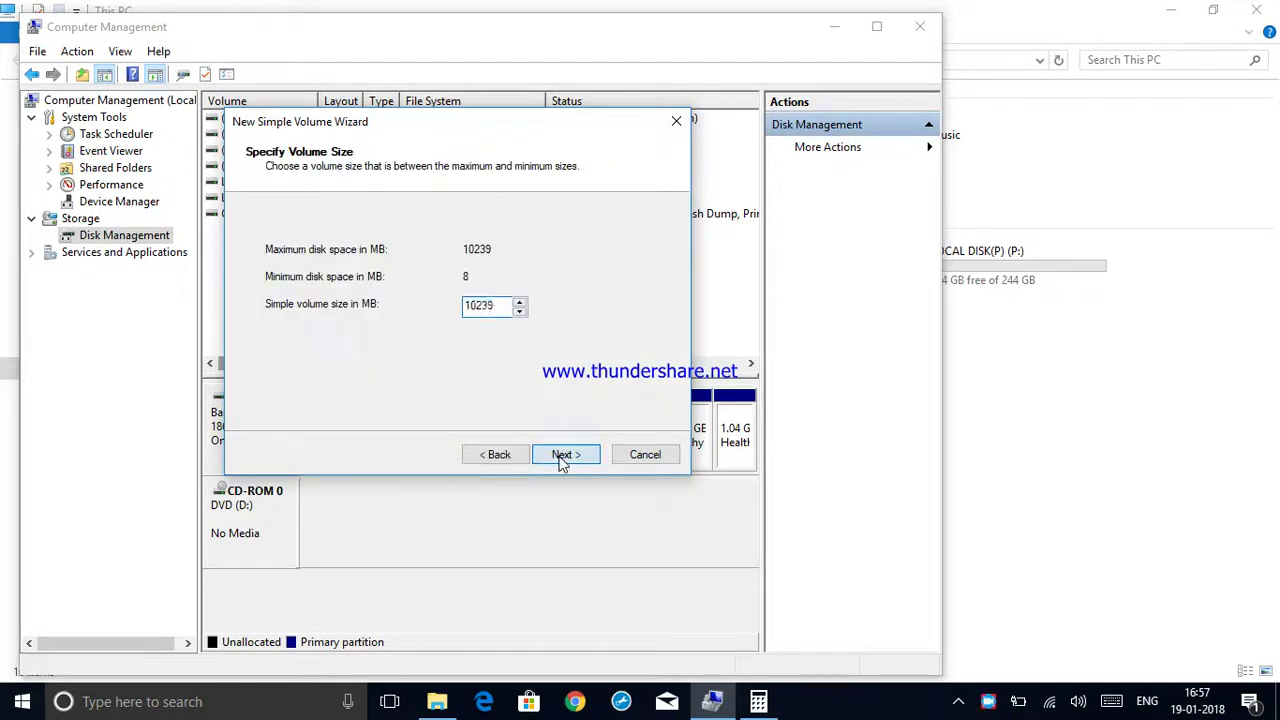
Step: Assign drive letter M to the new volume and continue to the format settings
left_click(563, 455)
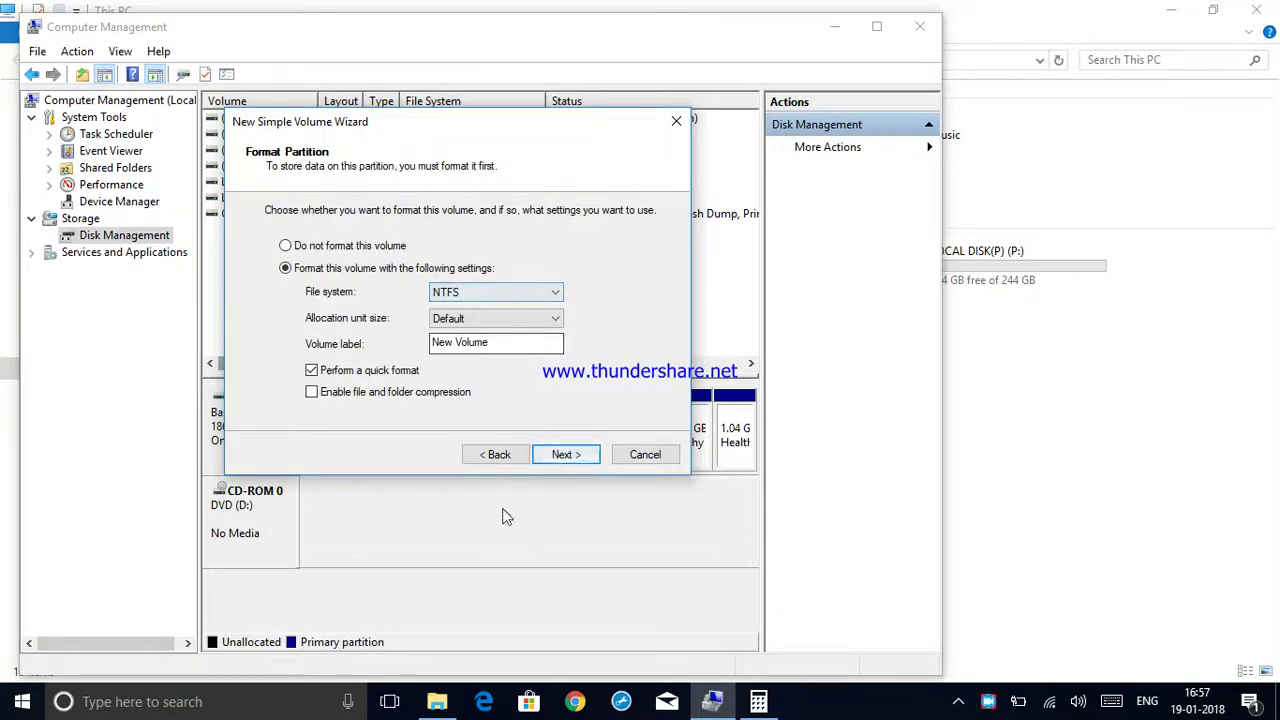
left_click(515, 455)
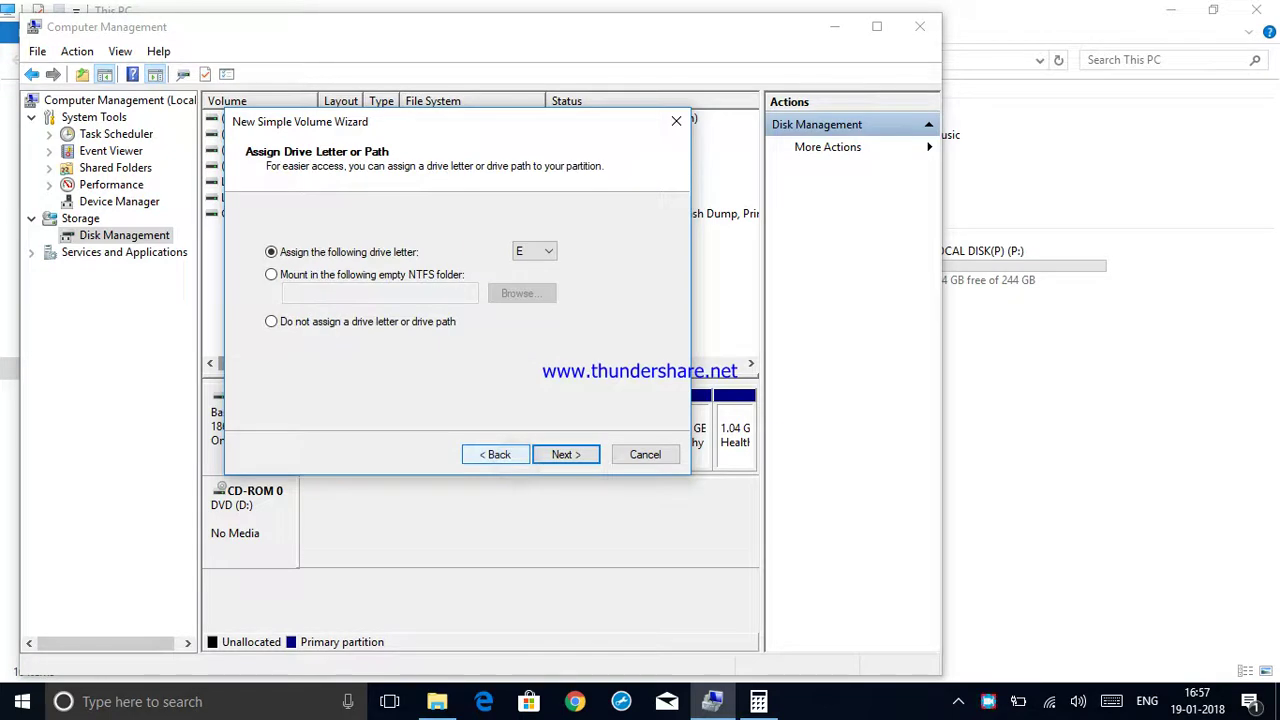
left_click(534, 251)
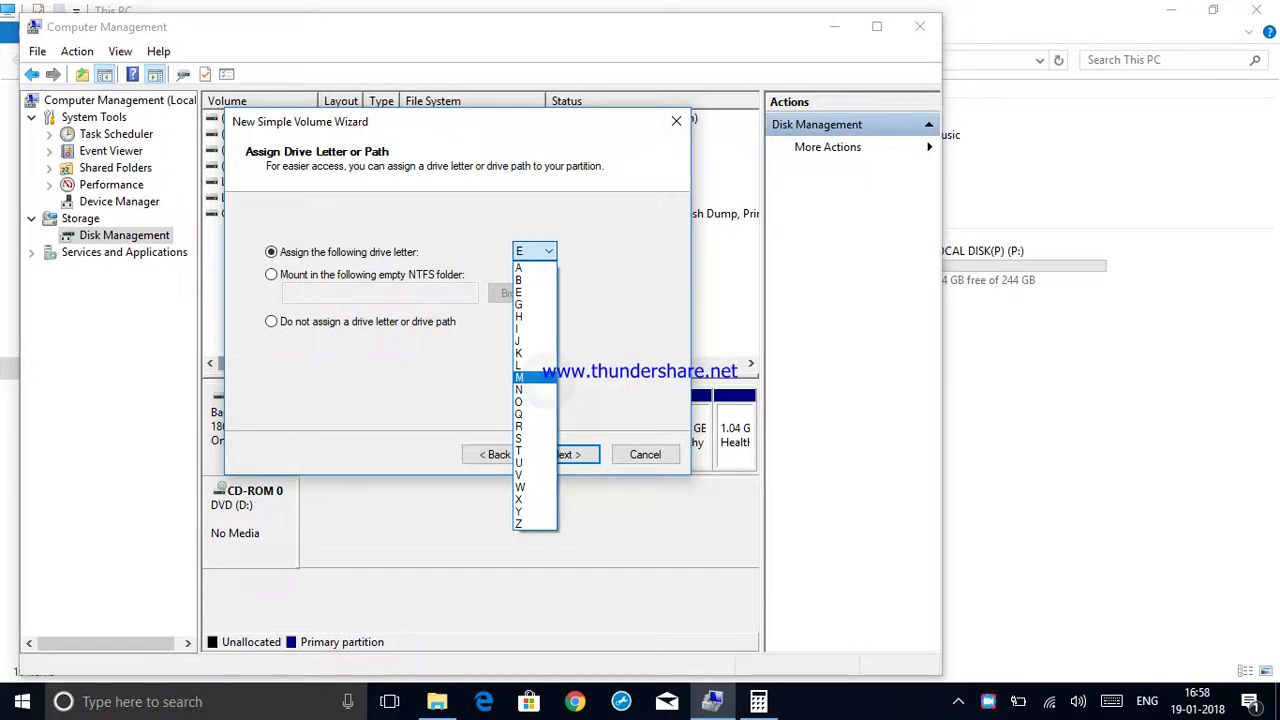
left_click(530, 377)
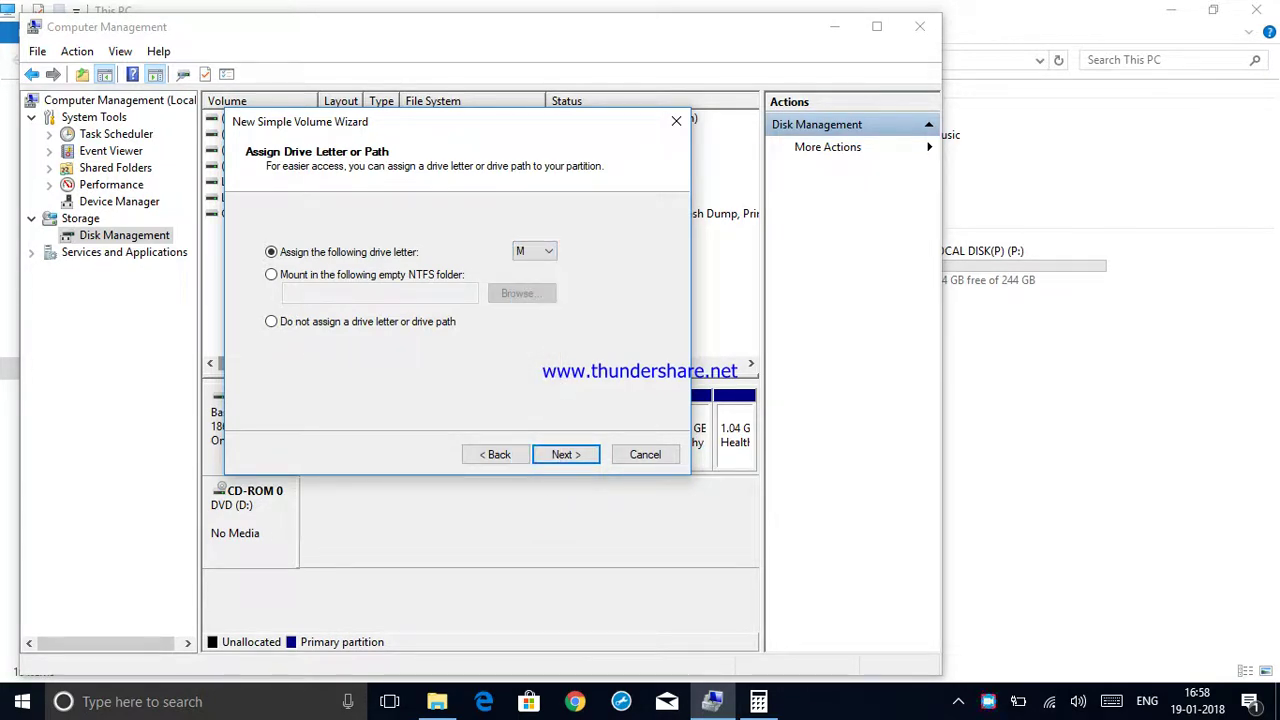
key("Return")
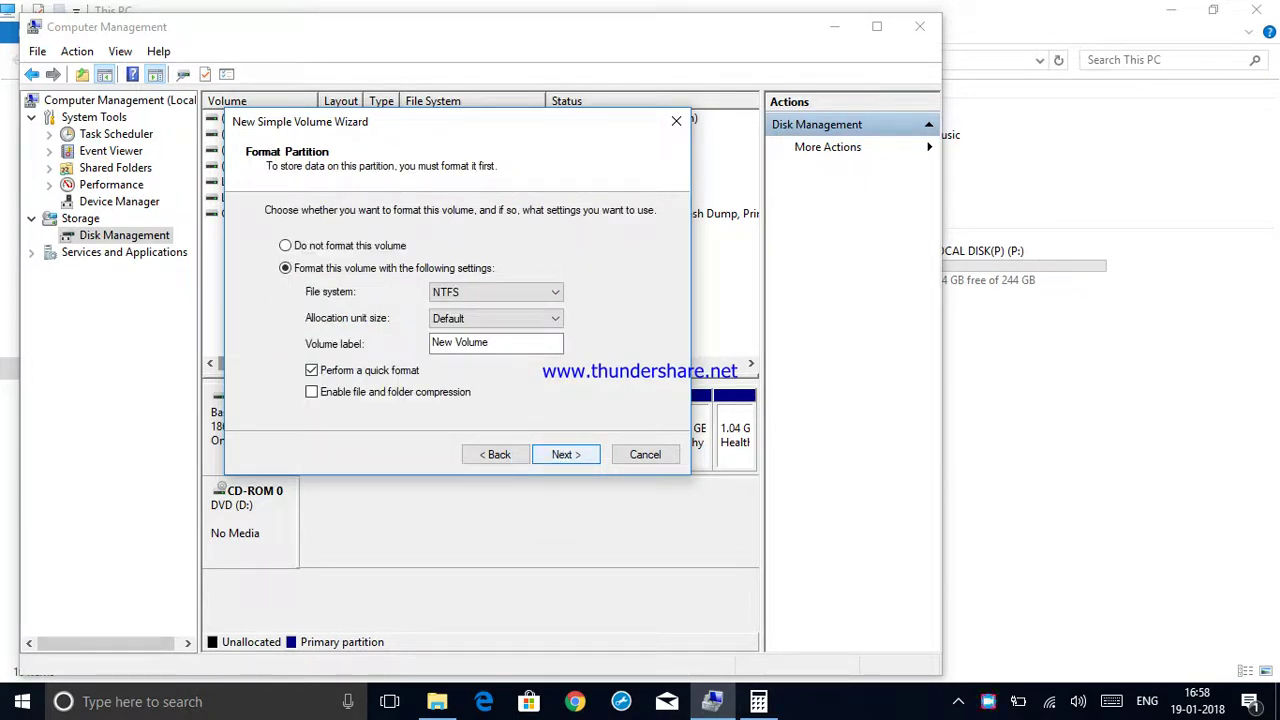
Step: Label the new volume "local disk" and finish the wizard with the NTFS quick format settings
left_click(489, 342)
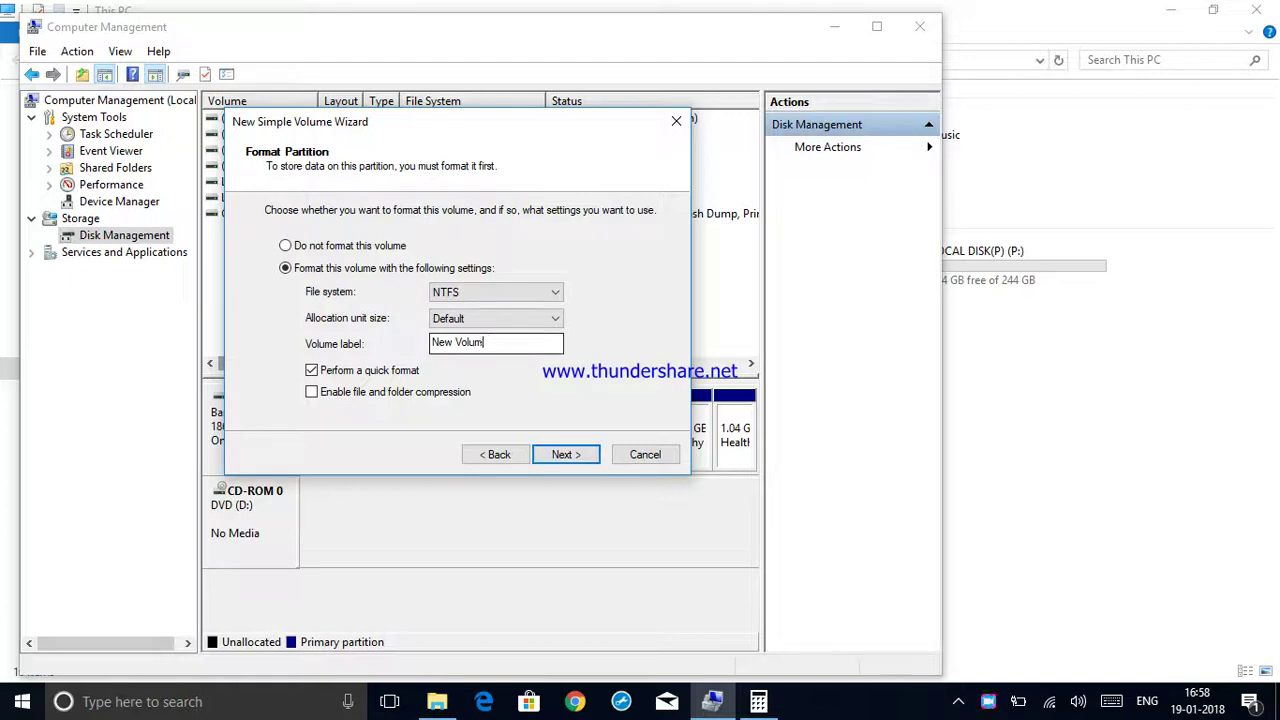
key("BackSpace")
key("BackSpace")
key("BackSpace")
key("BackSpace")
key("BackSpace")
key("BackSpace")
key("BackSpace")
key("BackSpace")
type("local dis")
left_click(560, 457)
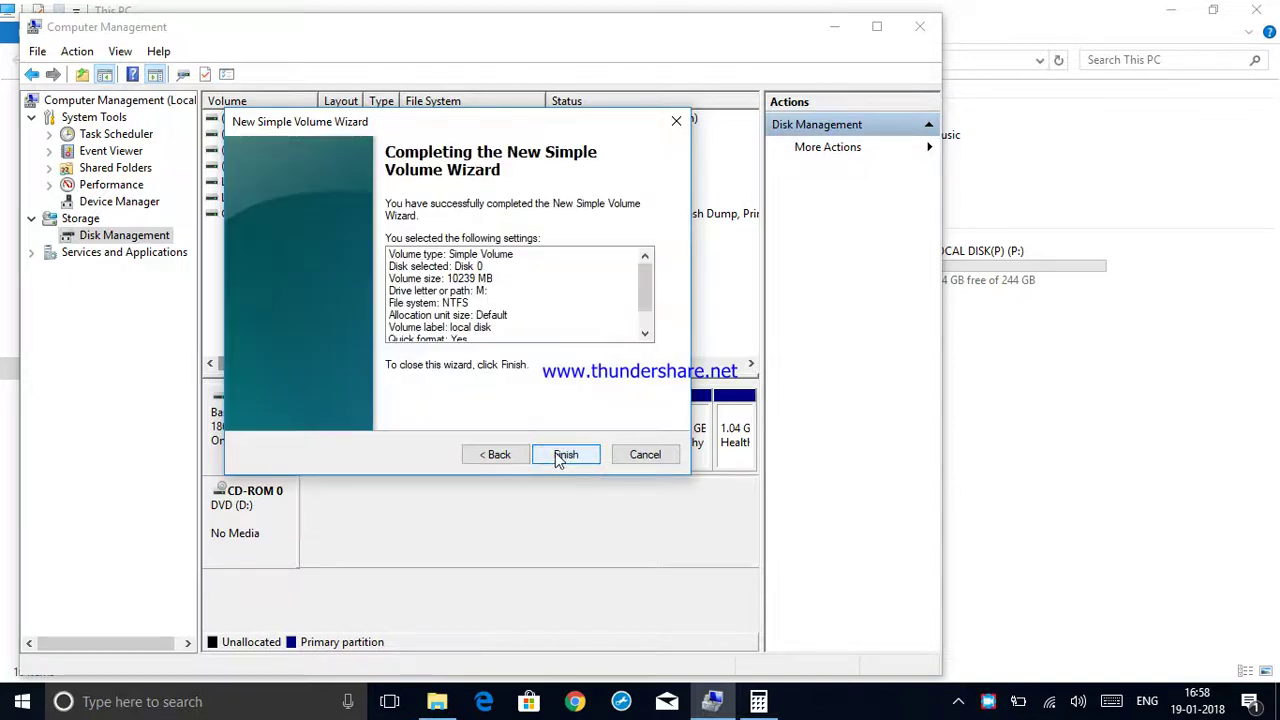
left_click(563, 455)
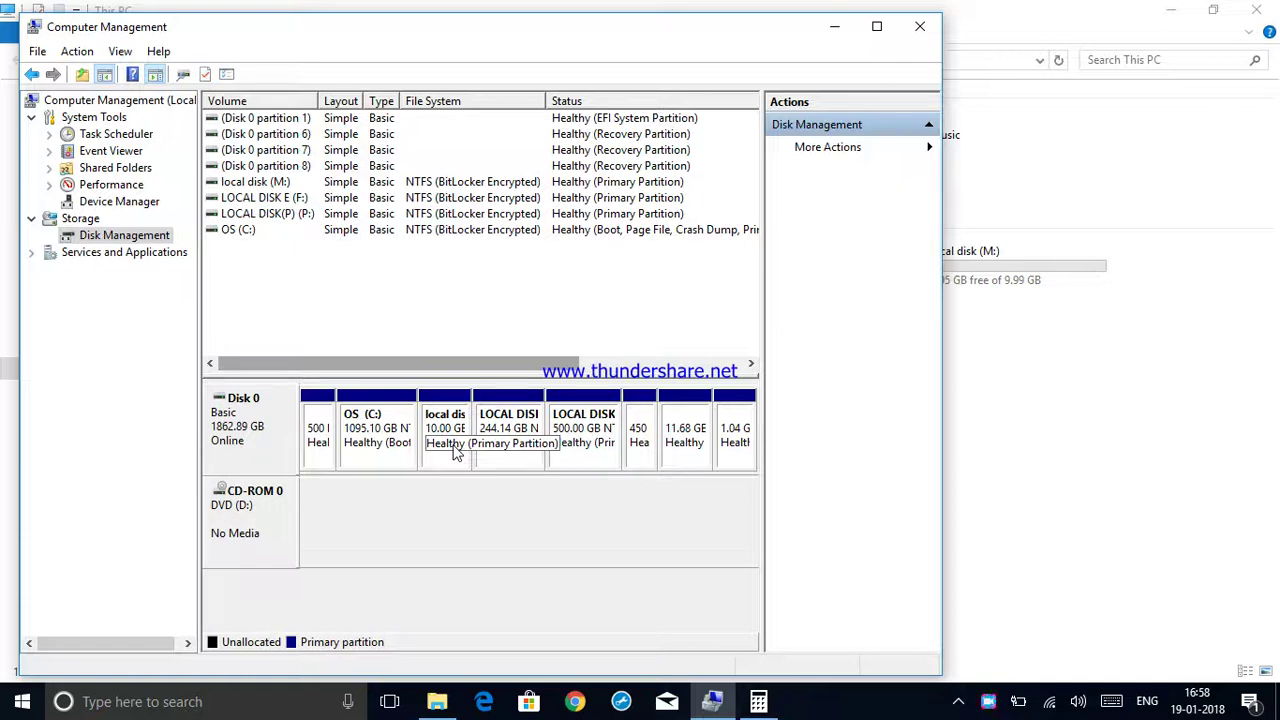
Step: Close Computer Management, open the new local disk (M:) in File Explorer to check its contents, and return to This PC
left_click(918, 27)
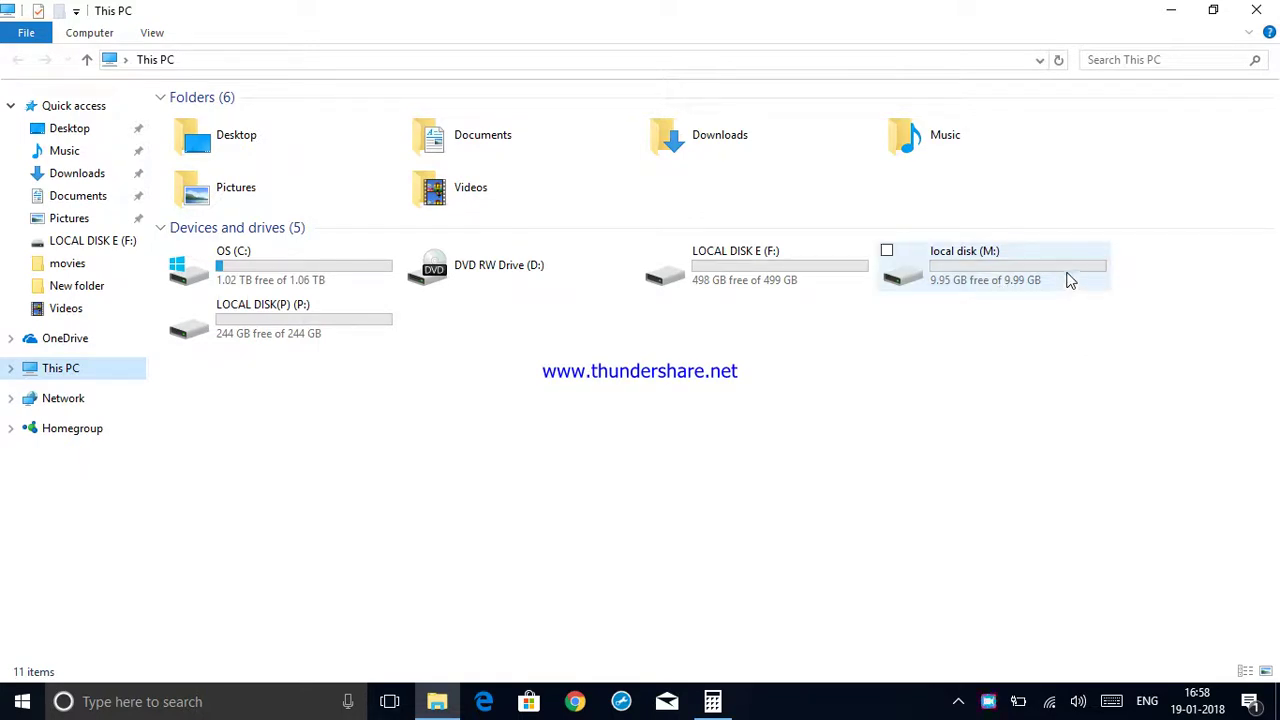
double_click(963, 289)
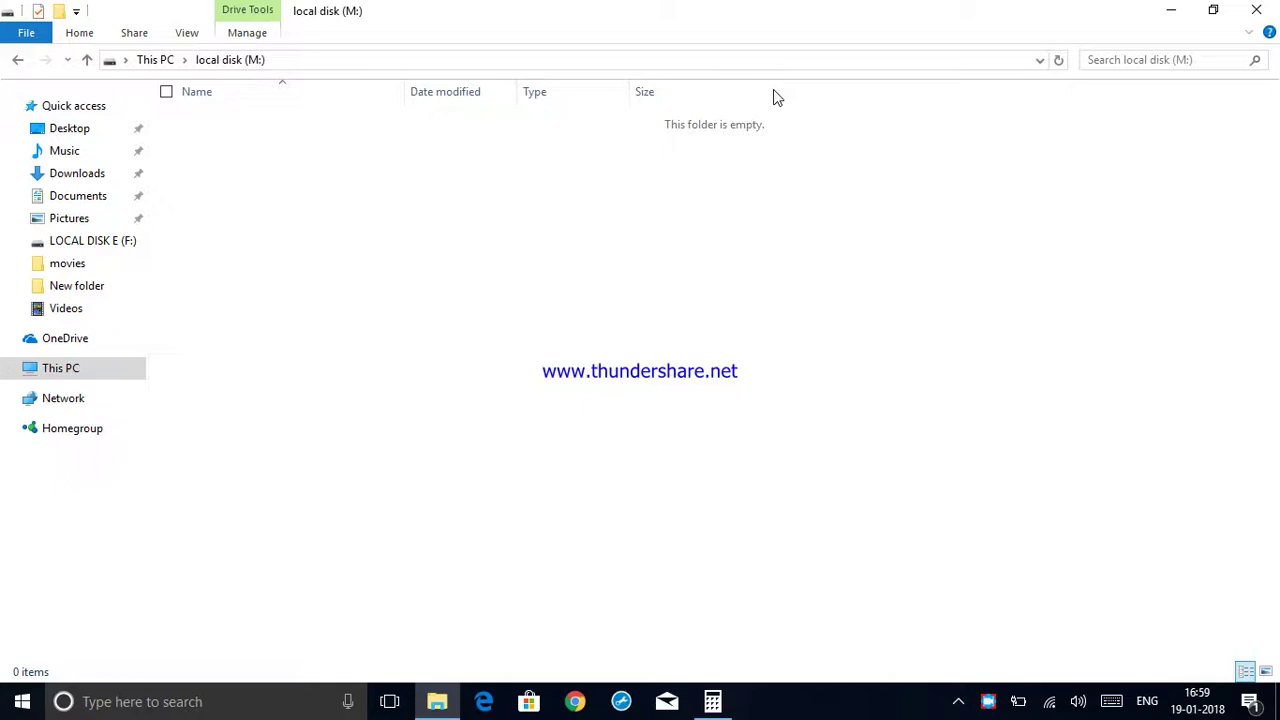
left_click(16, 63)
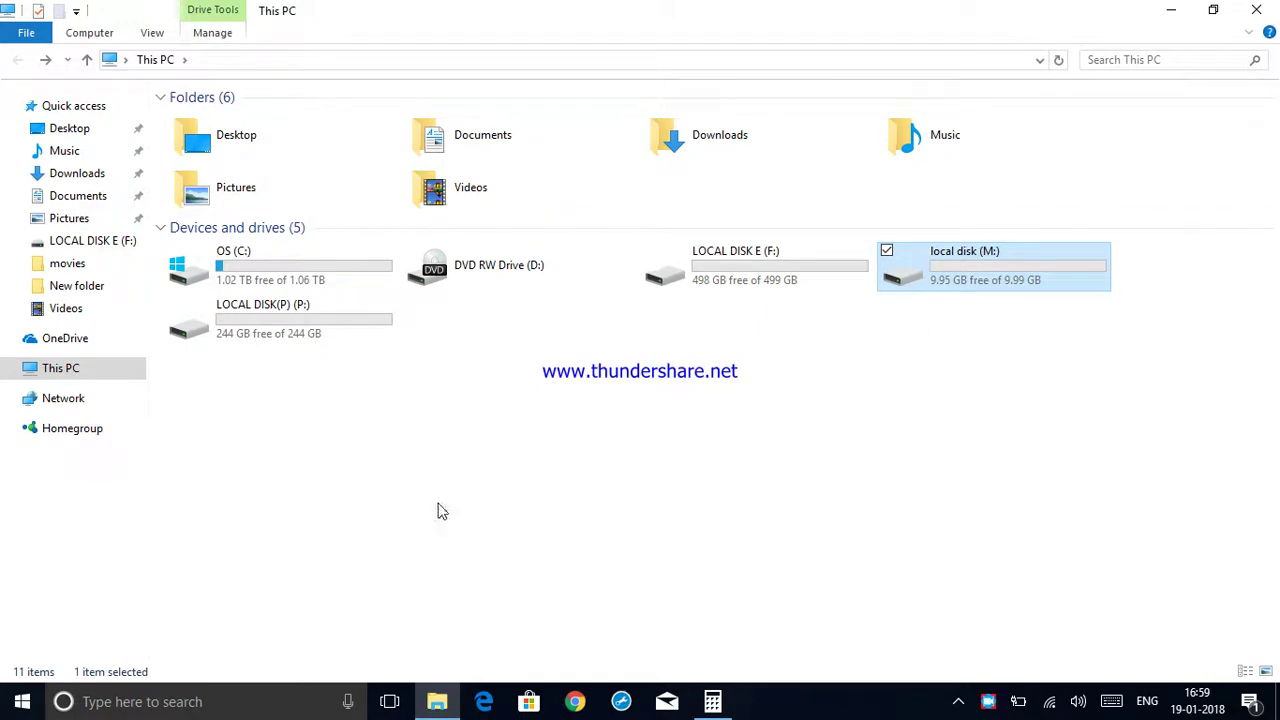
Step: Reopen Computer Management for This PC and display Disk Management
right_click(112, 378)
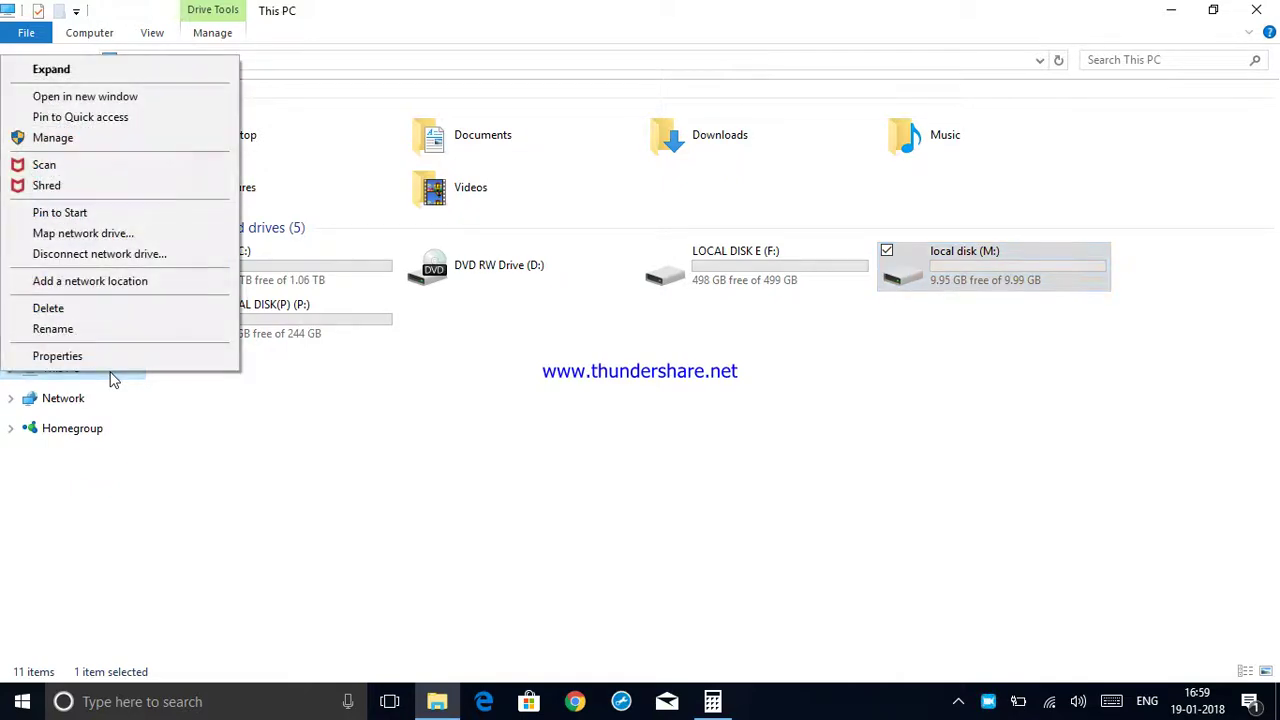
left_click(102, 144)
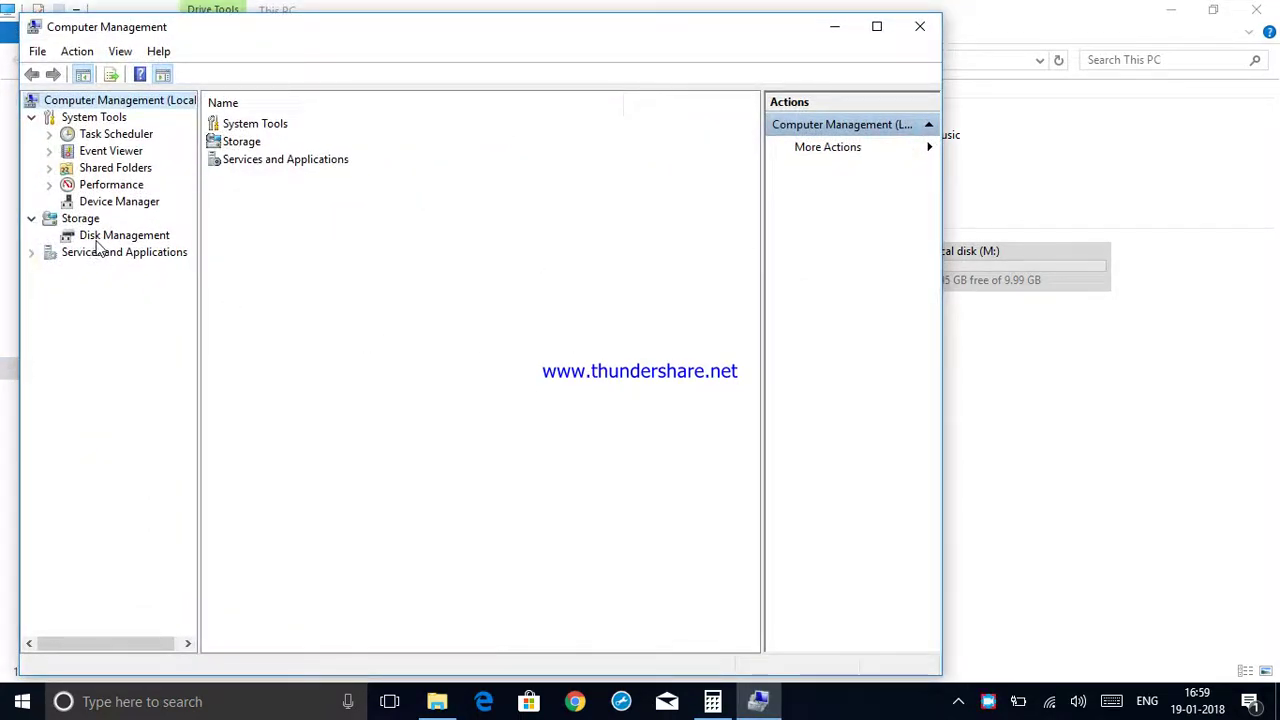
left_click(136, 238)
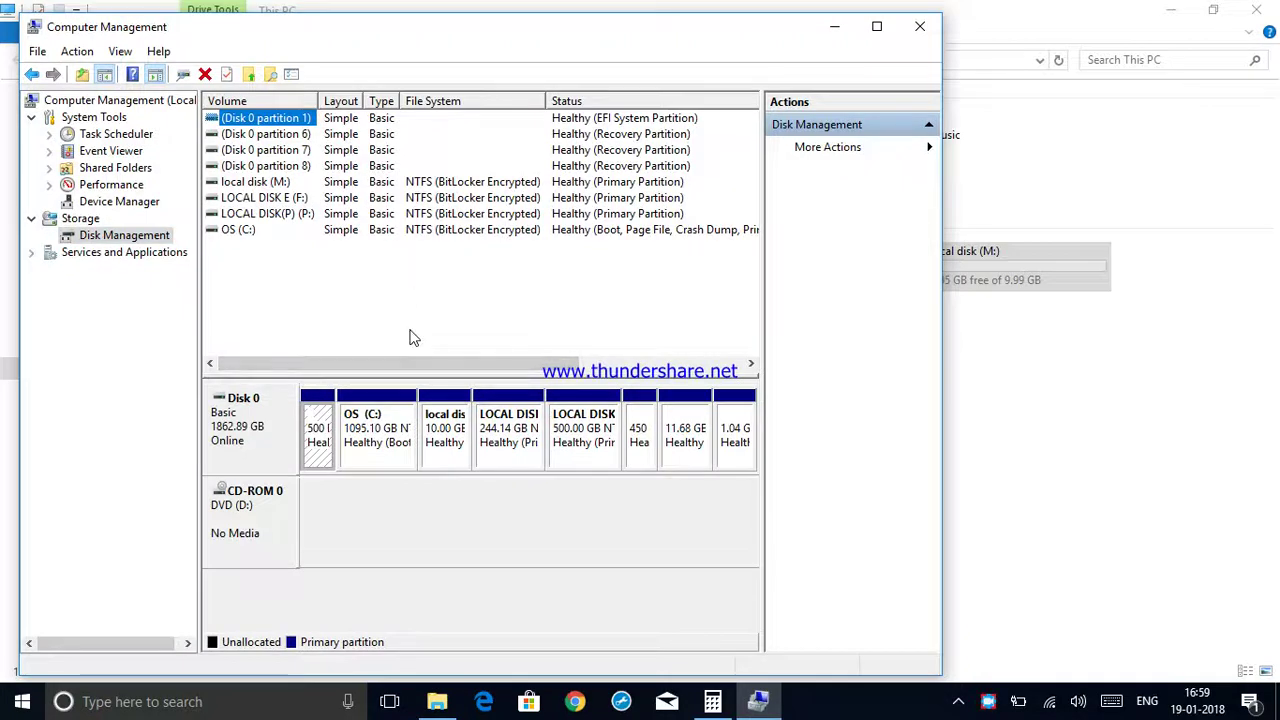
Step: Delete the 10 GB local disk (M:) volume, accepting the data loss and forcing the deletion of the partition in use
right_click(443, 452)
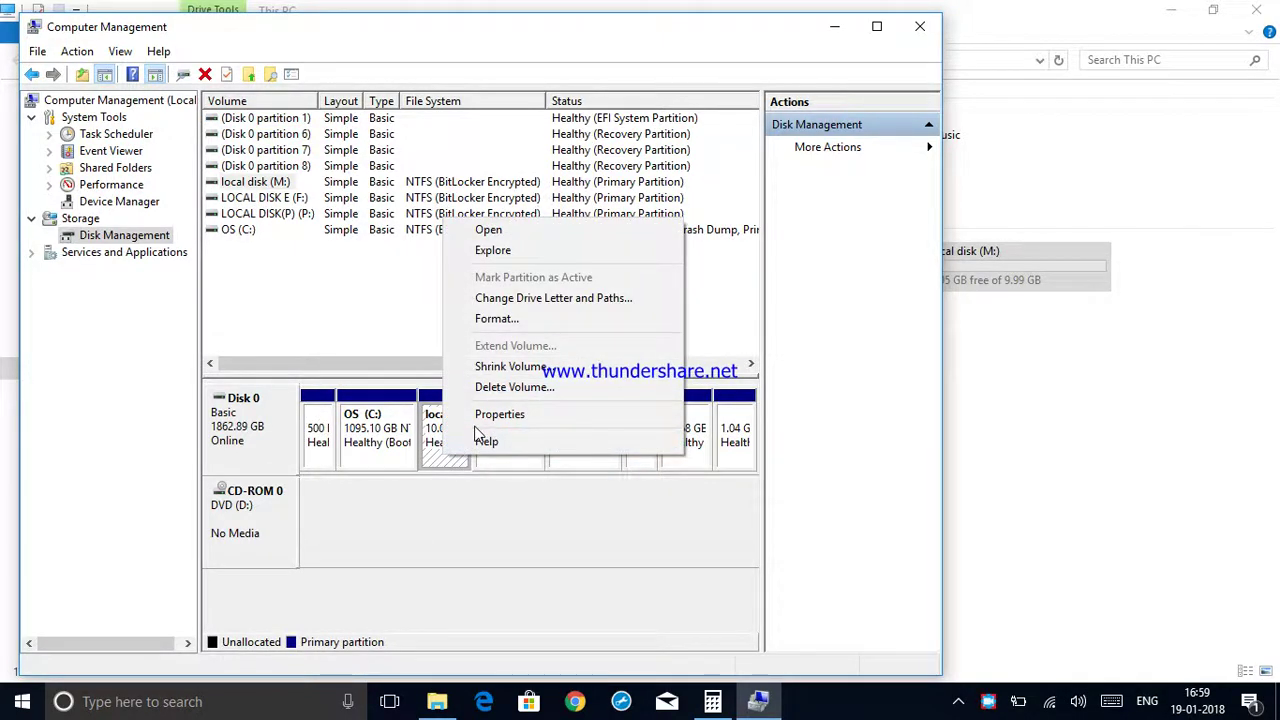
left_click(325, 553)
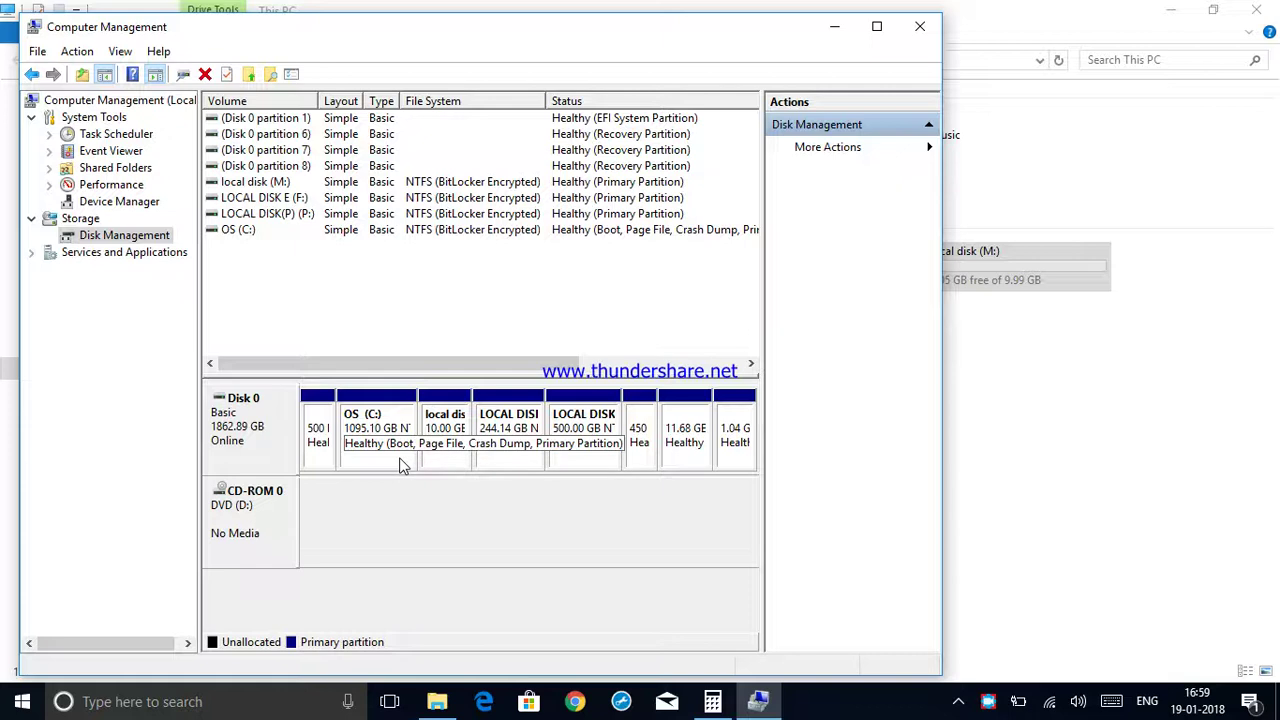
right_click(433, 456)
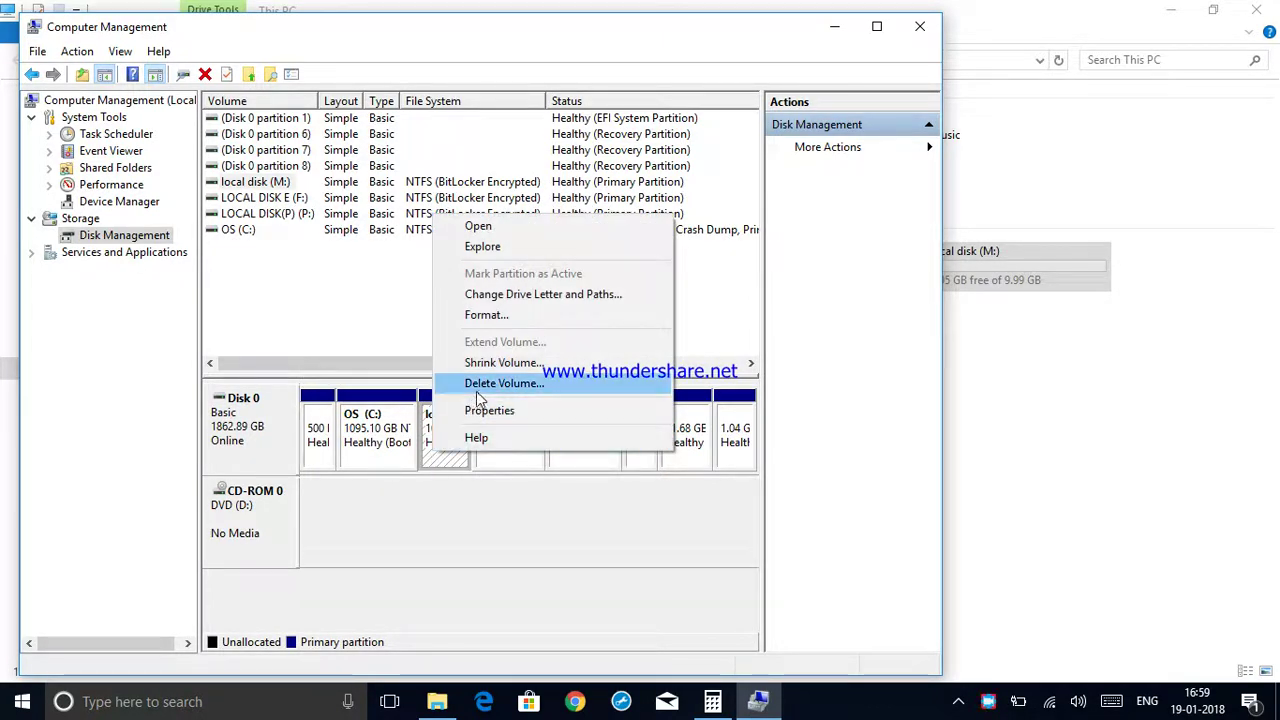
left_click(483, 385)
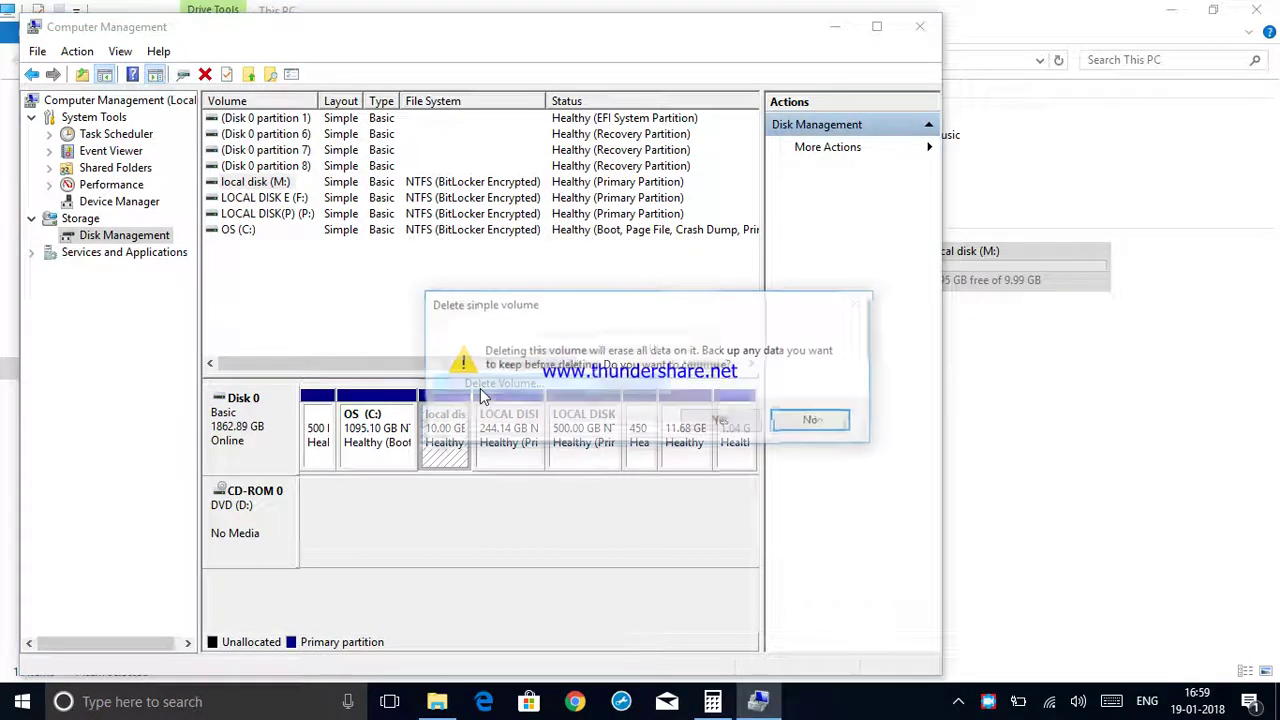
left_click(716, 420)
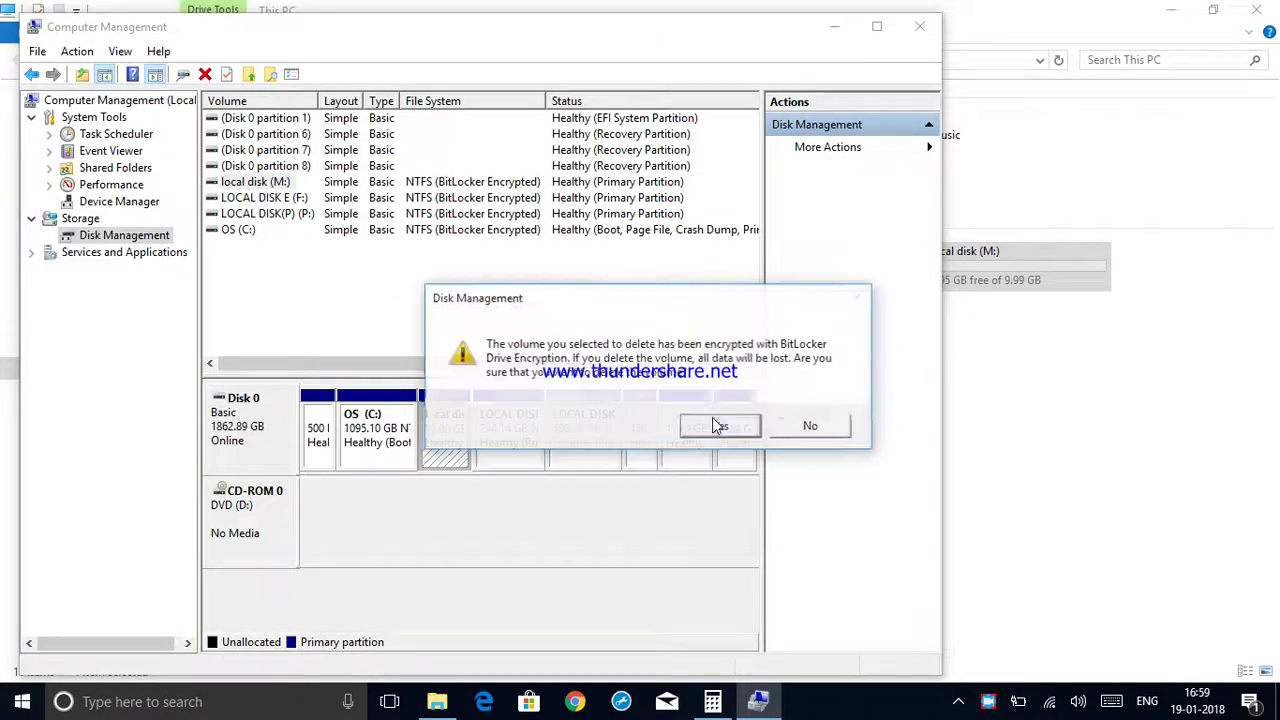
left_click(718, 426)
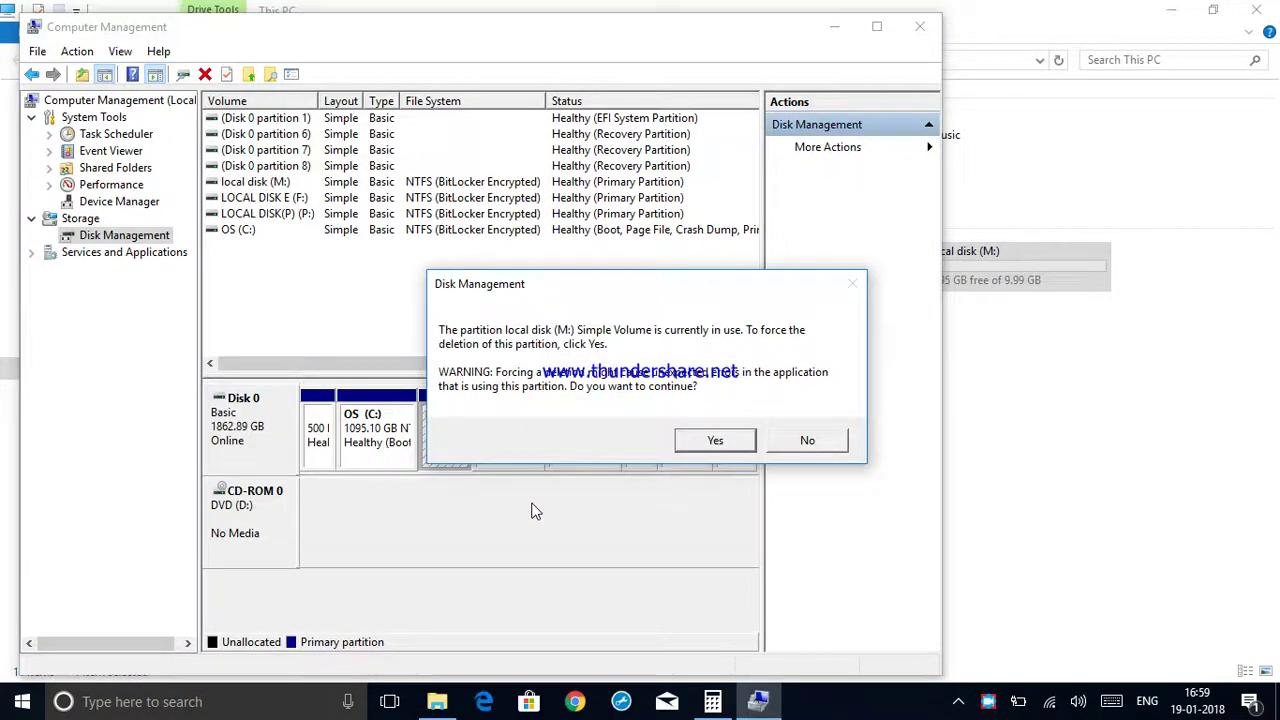
left_click(722, 440)
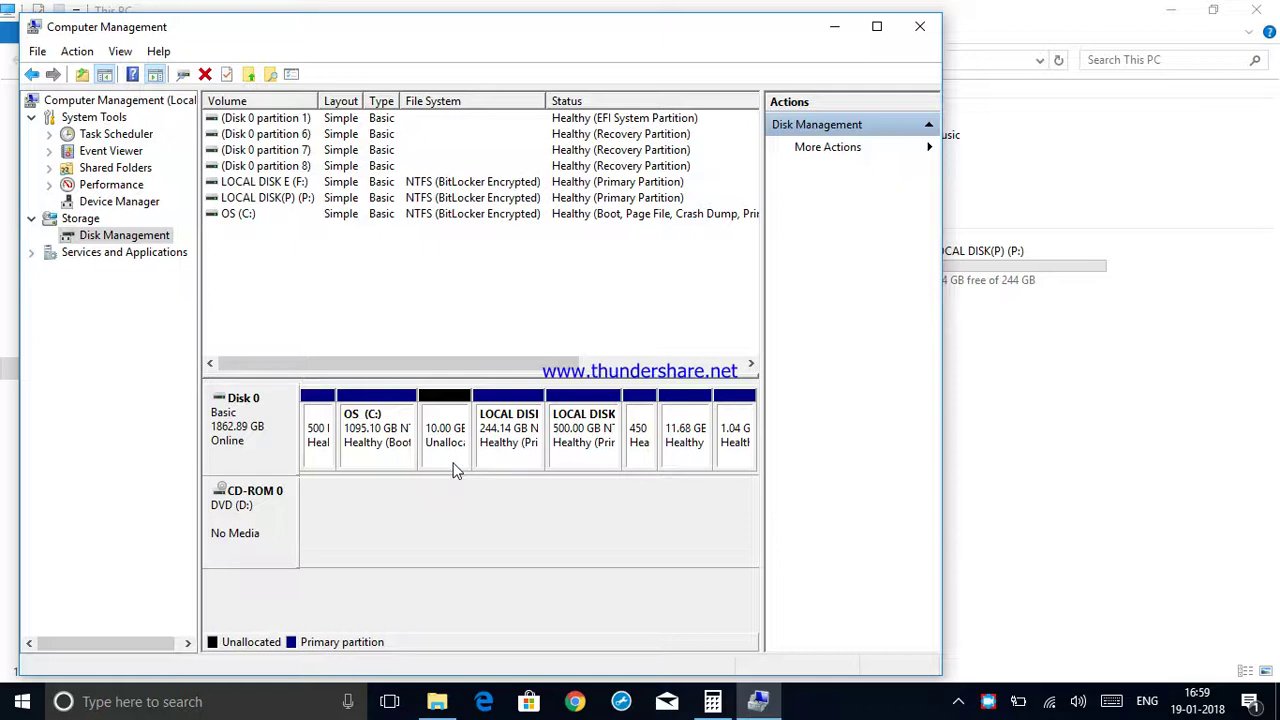
Step: Extend the OS (C:) volume into the 10 GB unallocated space with the wizard's default settings and close Computer Management
right_click(377, 459)
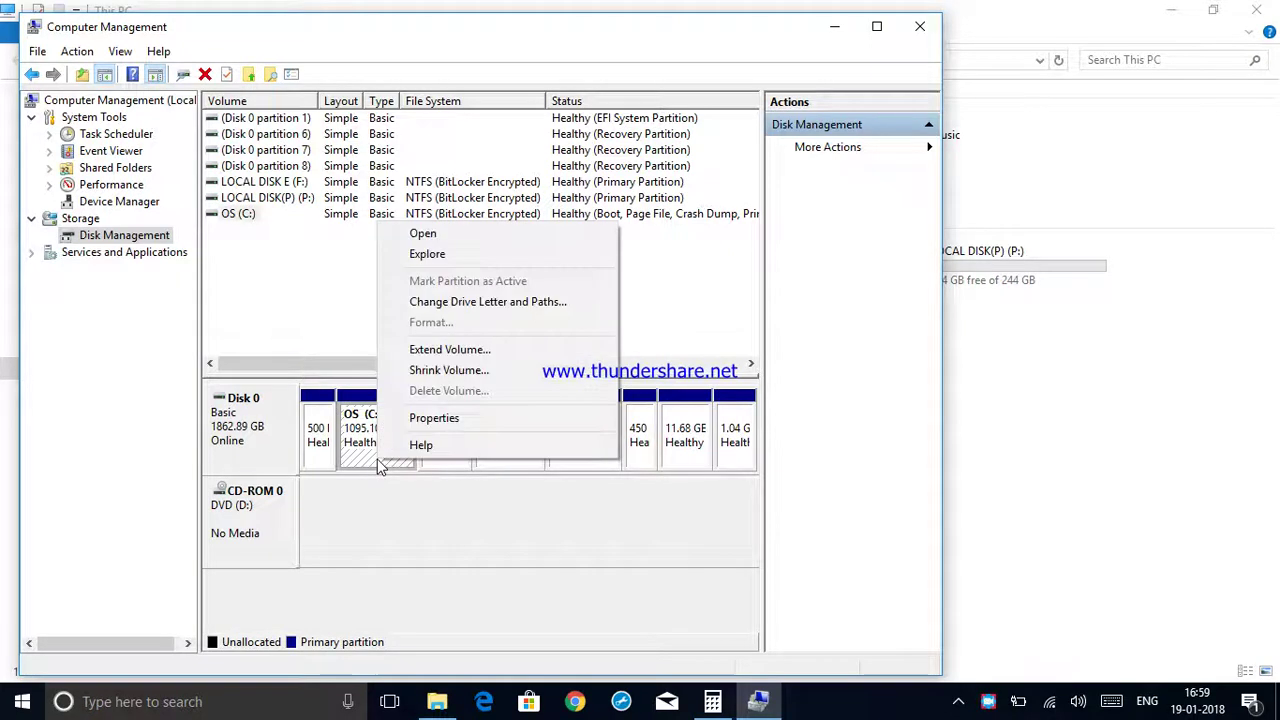
left_click(450, 352)
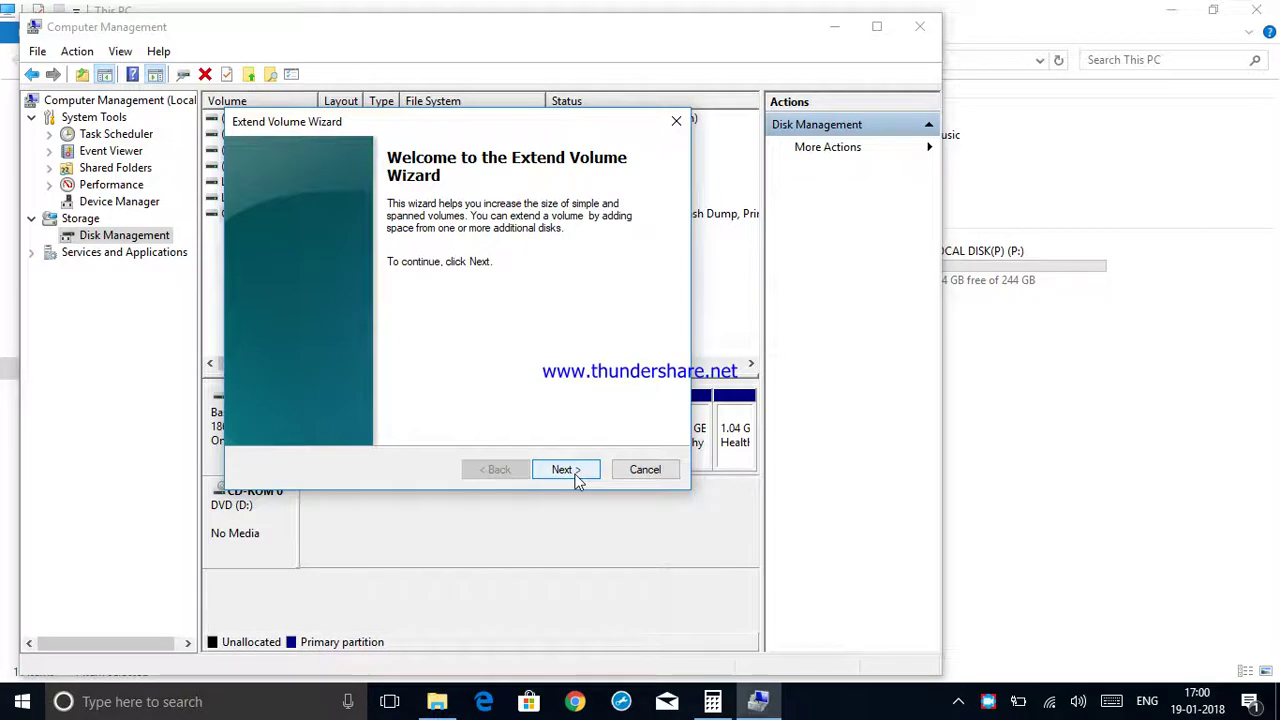
left_click(566, 470)
left_click(566, 470)
left_click(575, 478)
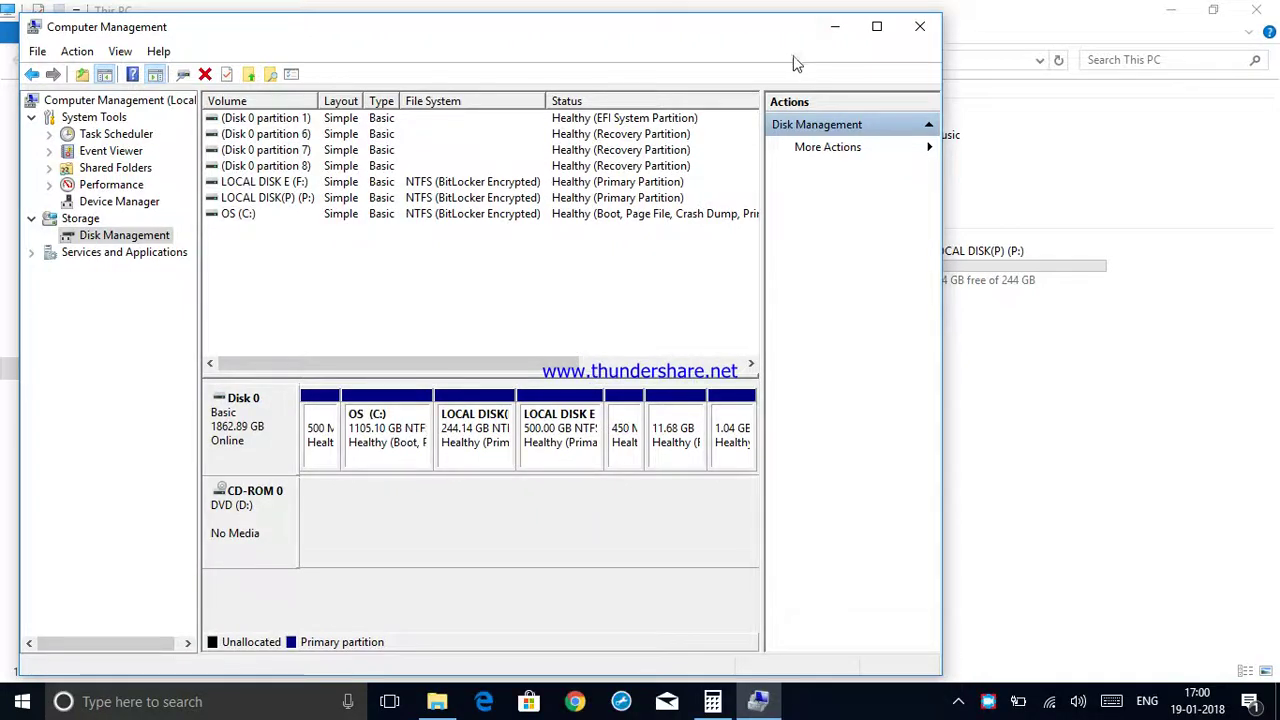
left_click(917, 27)
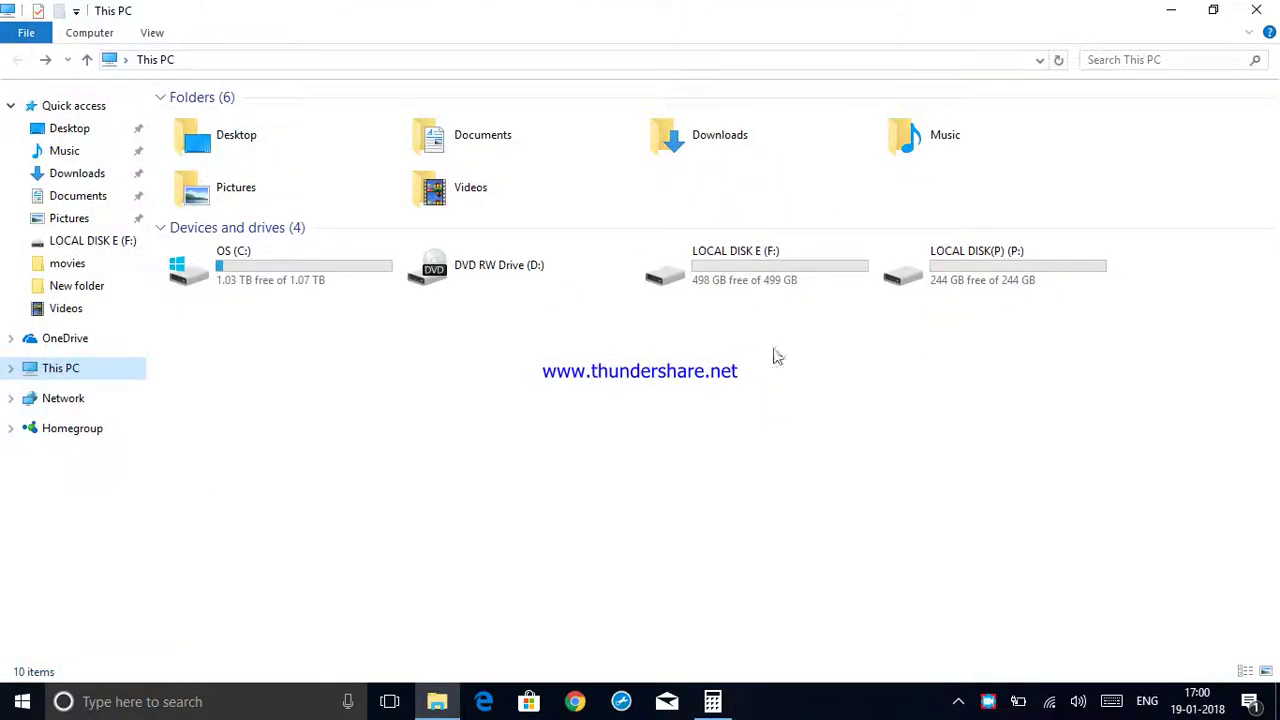